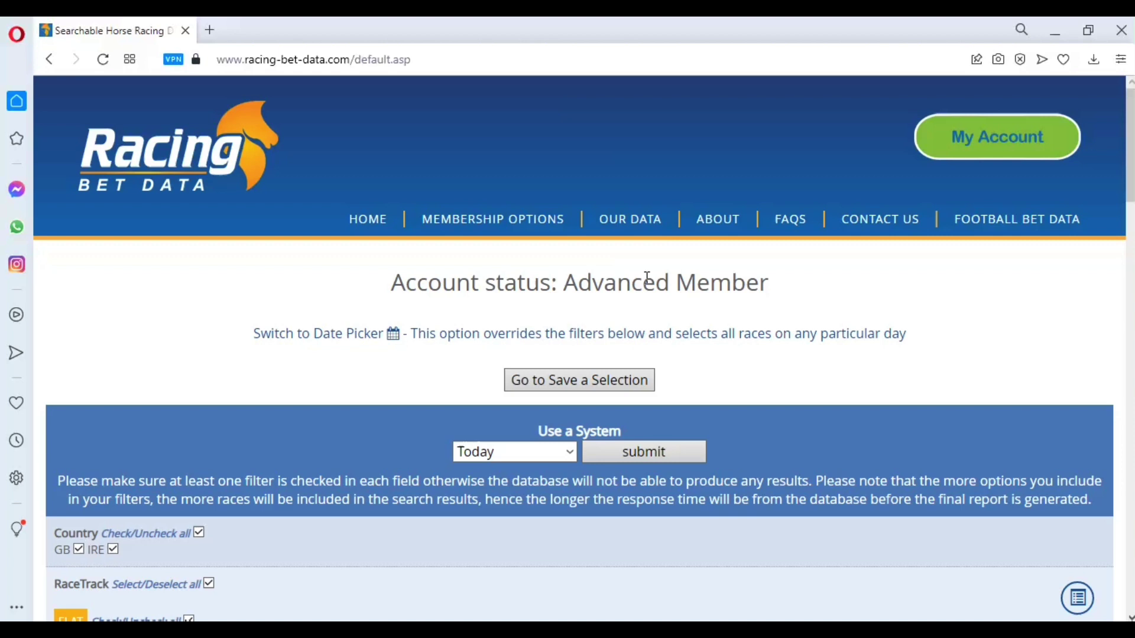
Step: Clear all racetracks, then select every all-weather track (CML, DUN, WOL)
mouse_move(630, 220)
scroll(926, 322, down, 2)
scroll(925, 322, down, 3)
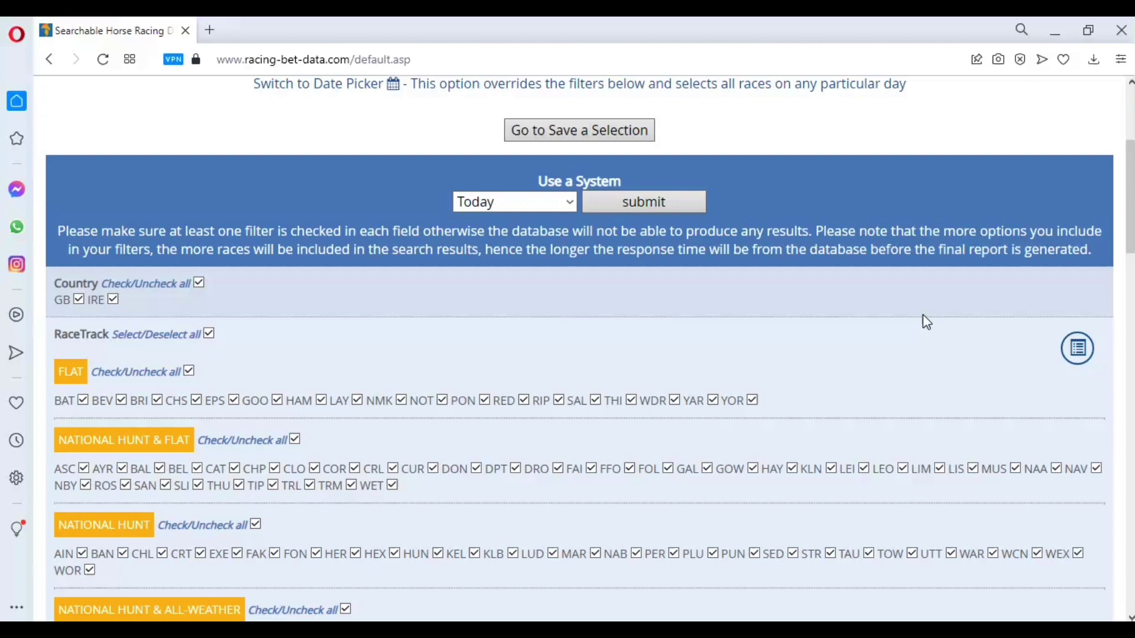
click(209, 334)
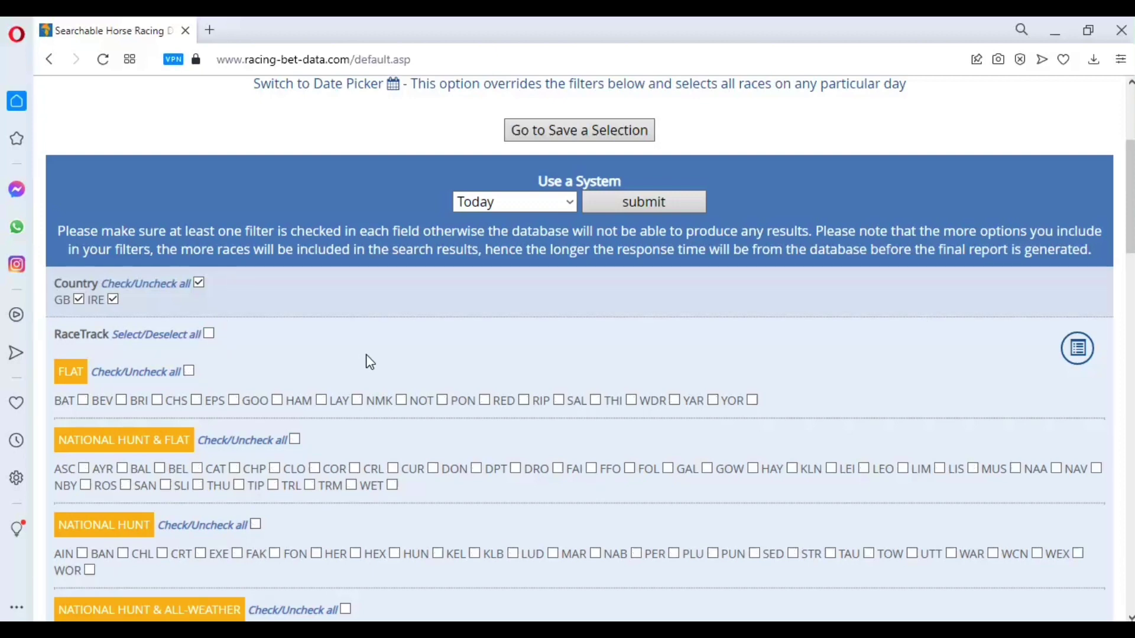
scroll(364, 360, down, 3)
scroll(330, 436, down, 2)
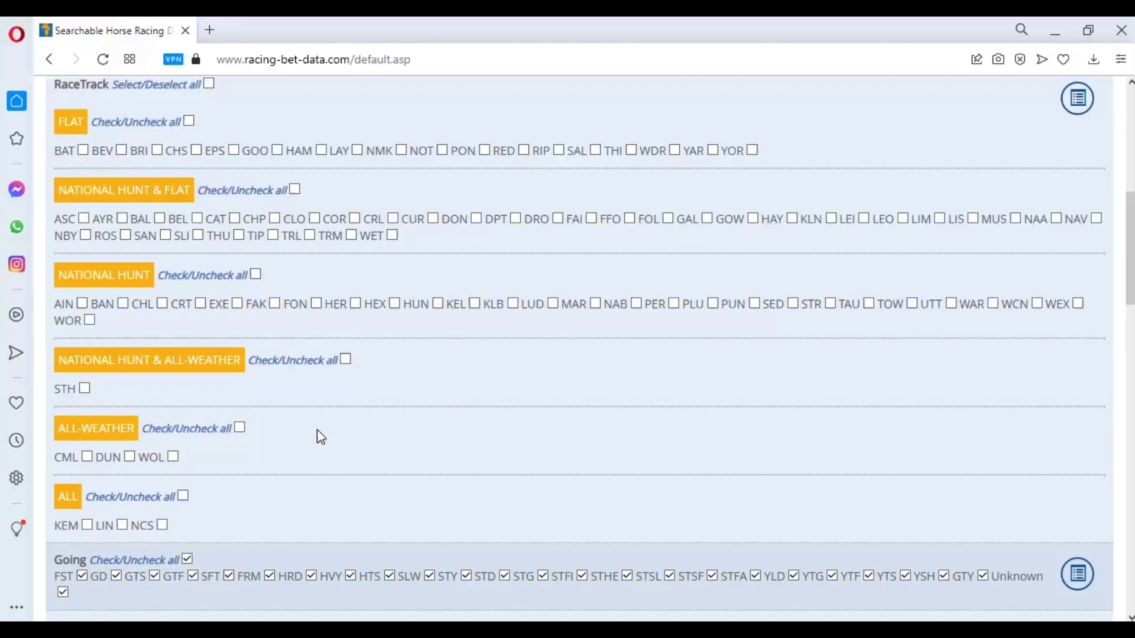
click(240, 428)
Step: Clear all year selections and tick only 2021
scroll(364, 444, down, 4)
scroll(363, 443, down, 10)
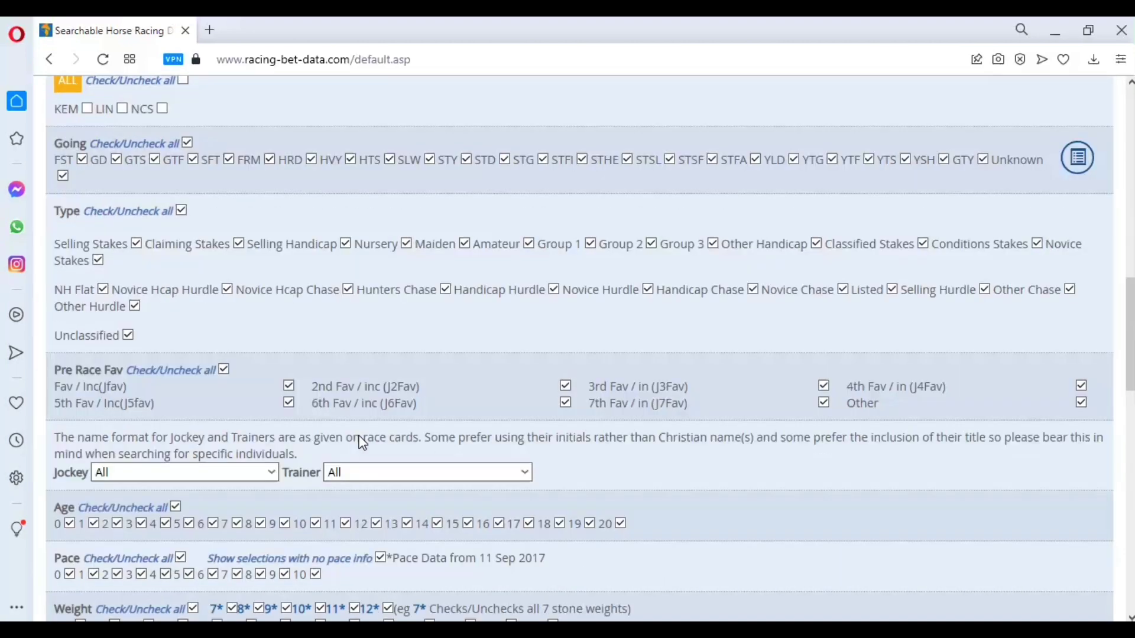
scroll(363, 443, down, 10)
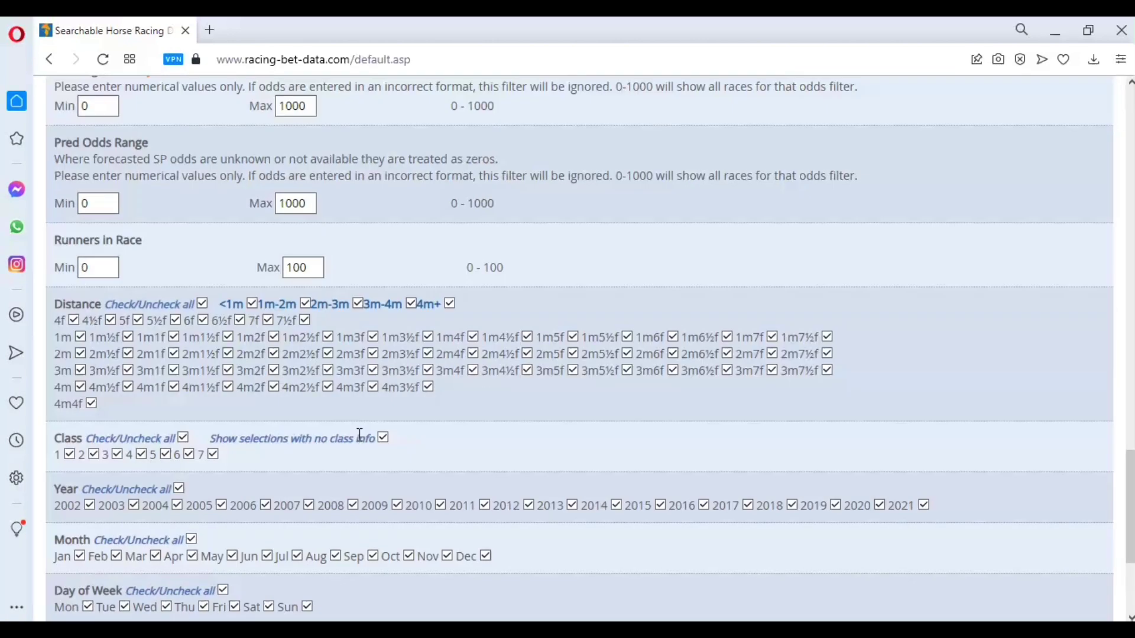
click(179, 255)
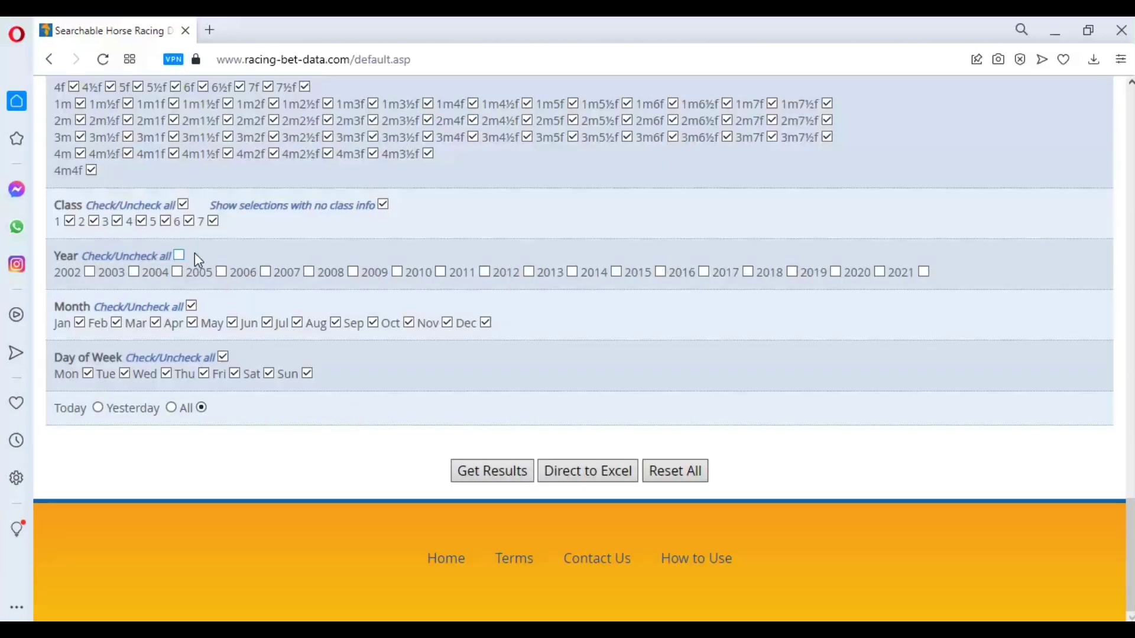
click(926, 273)
Step: Export the filtered results directly to Excel, then add a blank Sheet1 beside RBDResults (2)
click(595, 472)
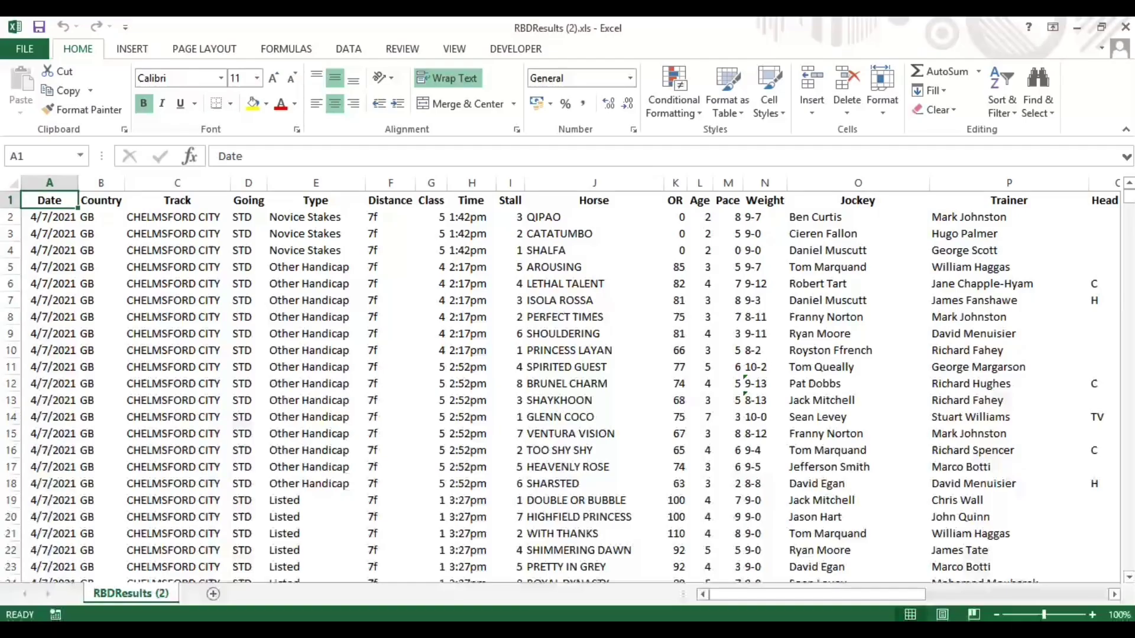
click(602, 451)
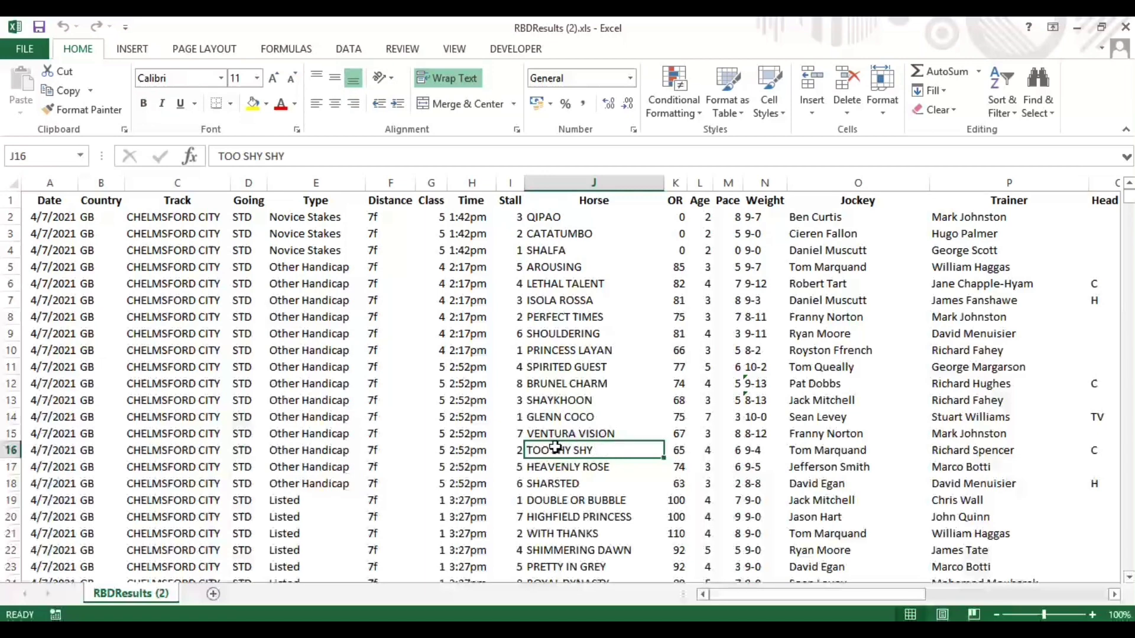
drag(805, 594, 552, 583)
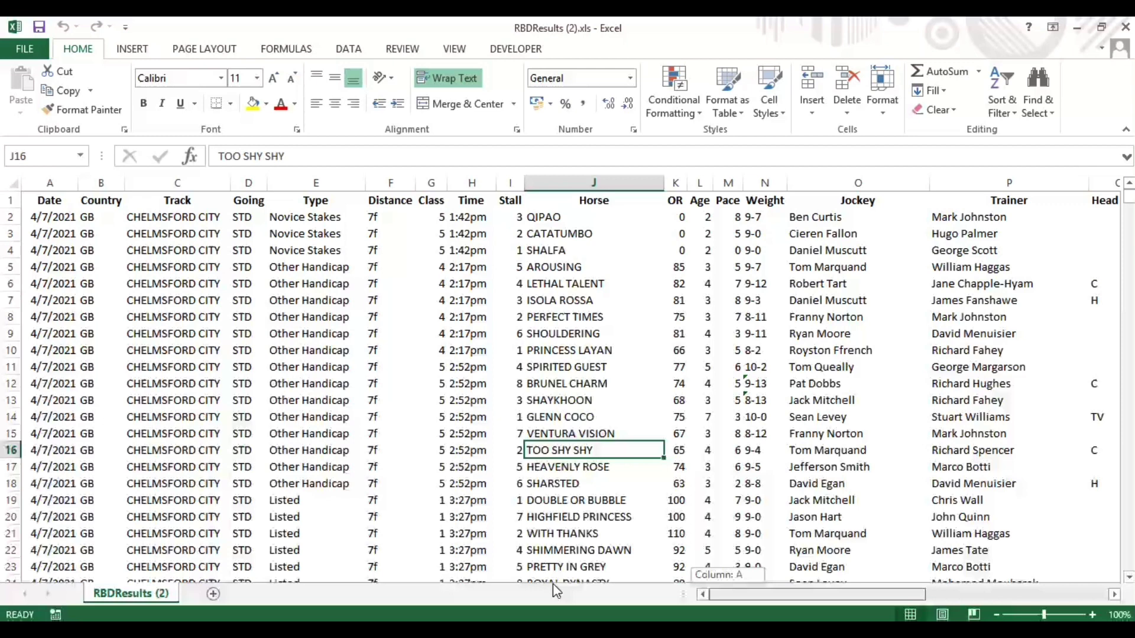
drag(552, 583, 552, 584)
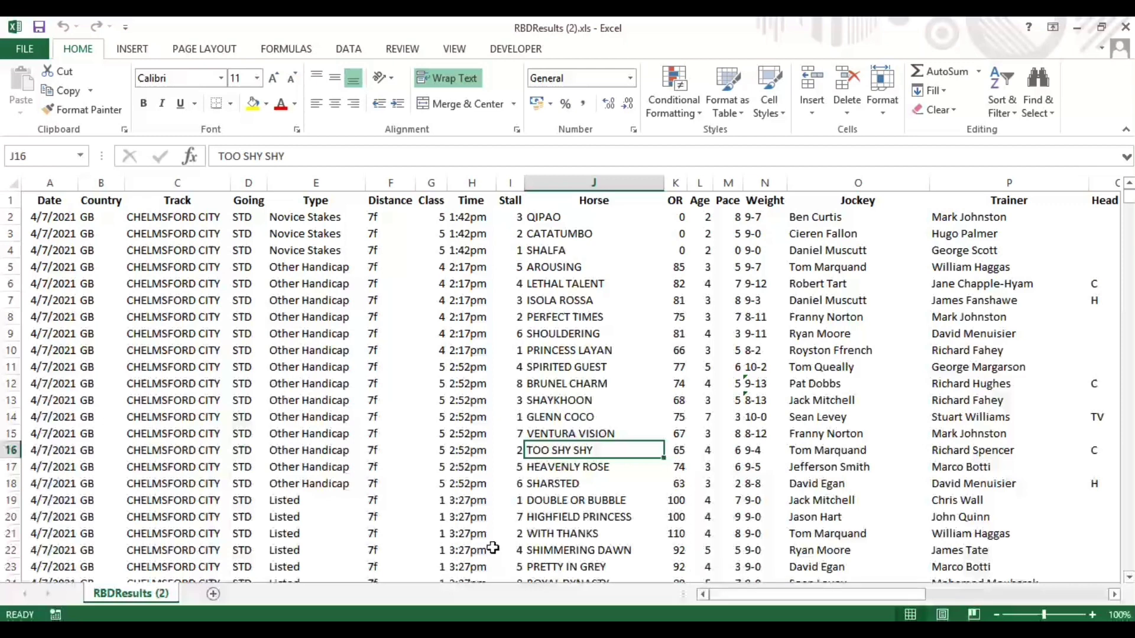
click(213, 594)
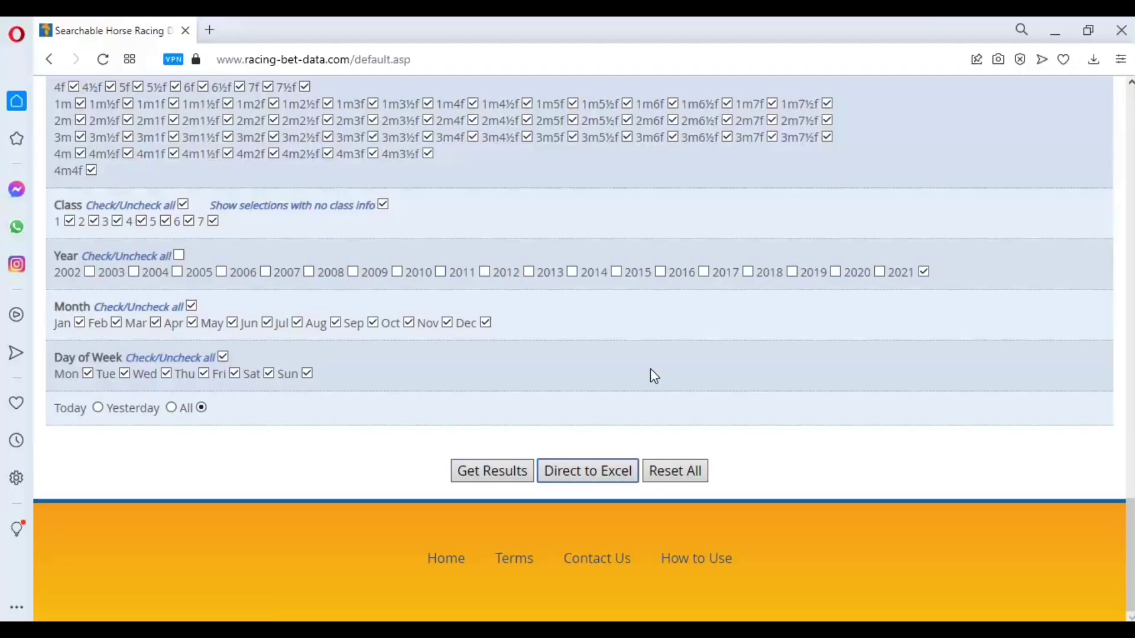
Step: Scroll through the Racing Bet Data filter page to review the chosen search settings
scroll(650, 369, up, 5)
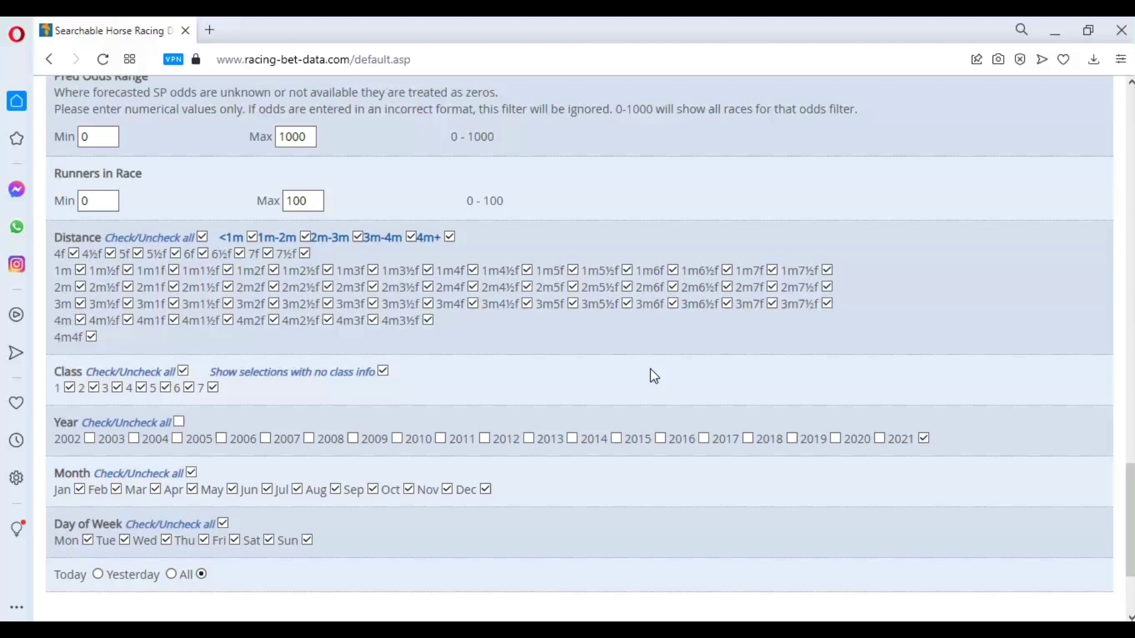
scroll(650, 369, down, 1)
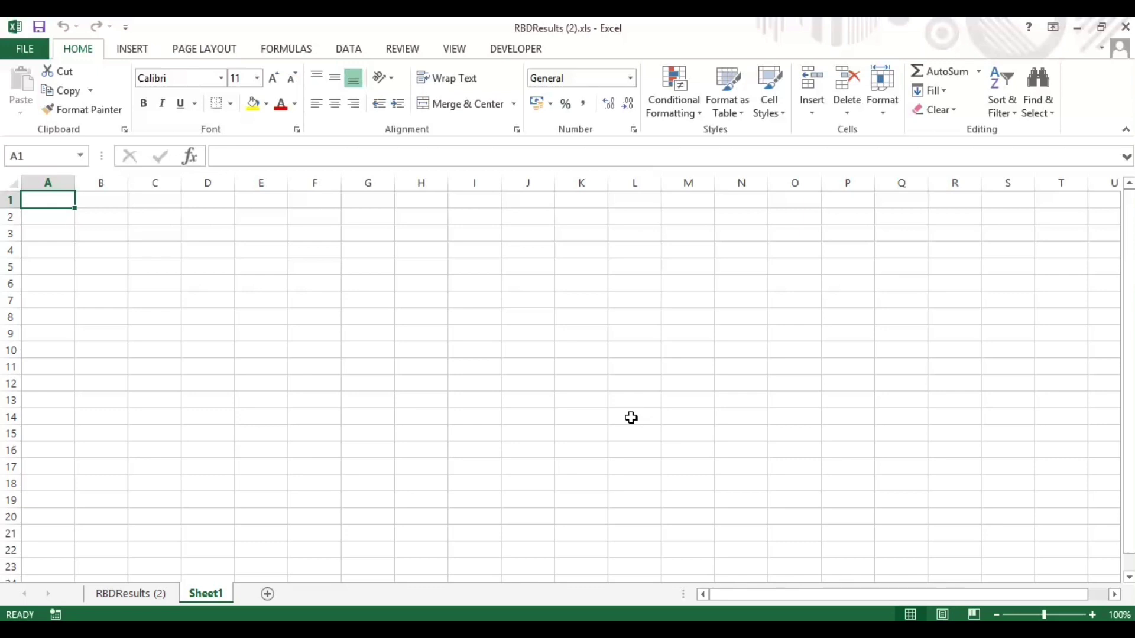
Step: Switch to the RBDResults (2) sheet showing the 2021 race rows
click(145, 594)
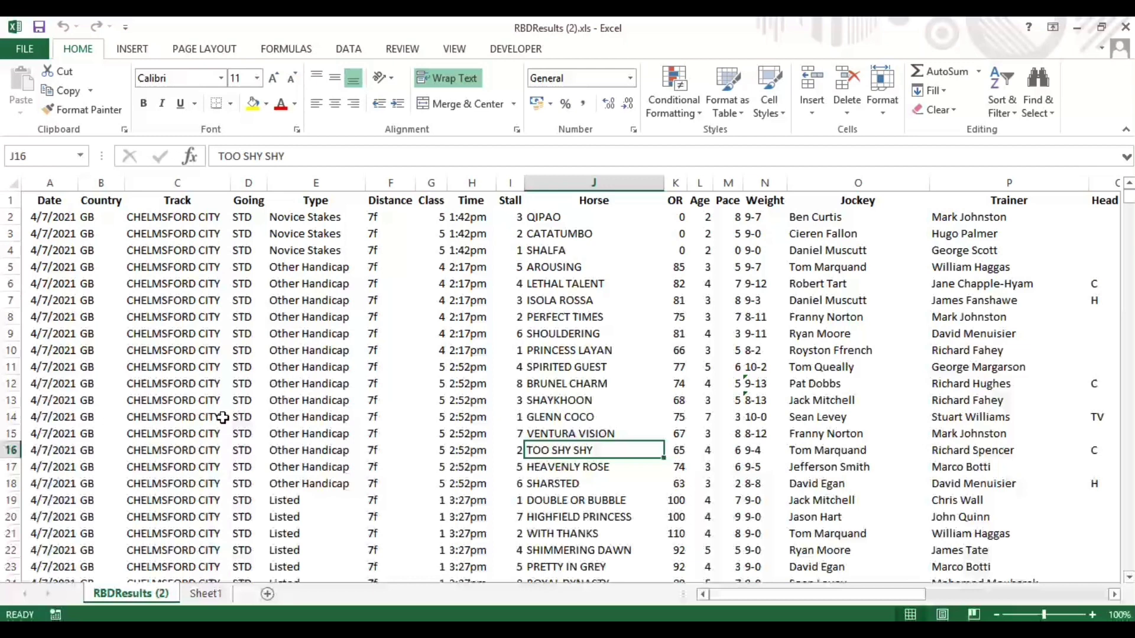
Step: Insert a PivotTable at Sheet1!$A$1 using columns A:AI of RBDResults (2)
click(203, 593)
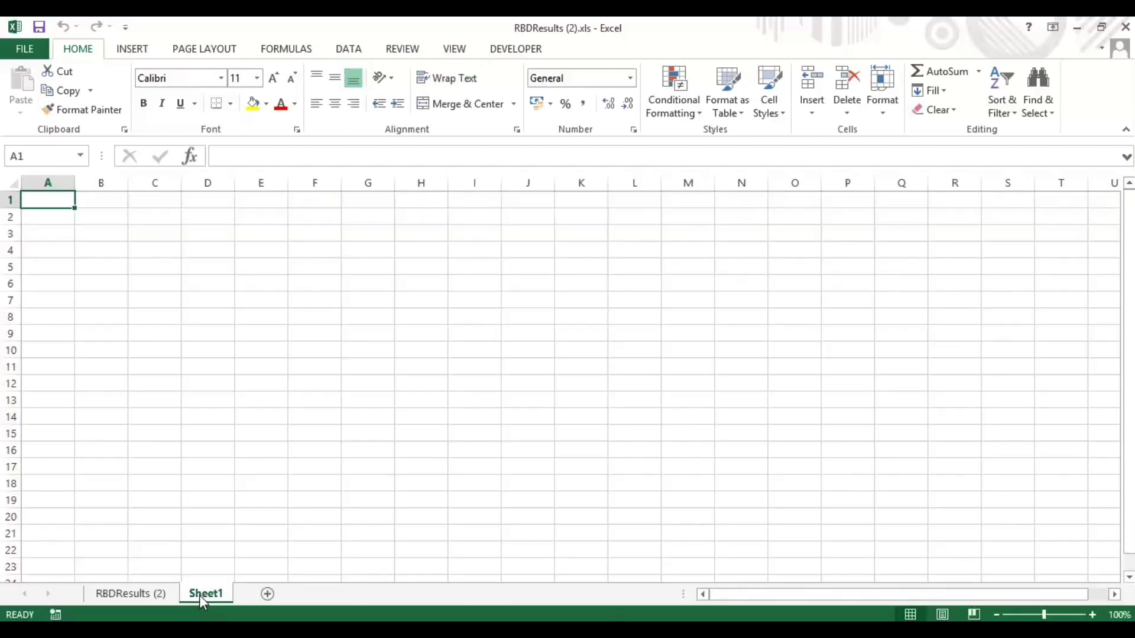
click(134, 54)
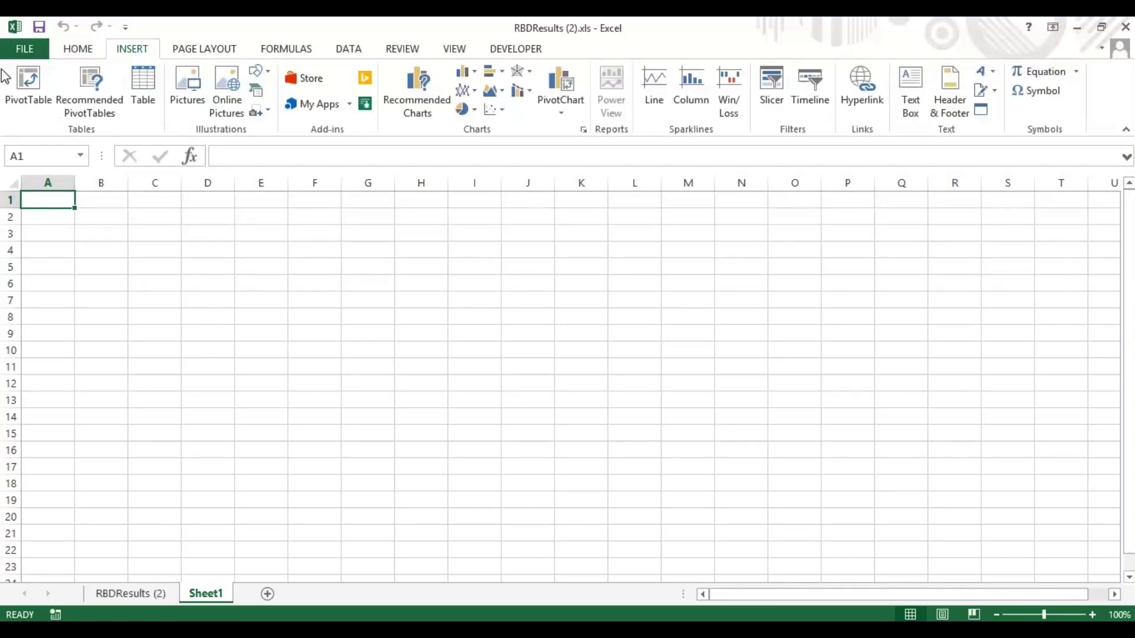
click(27, 83)
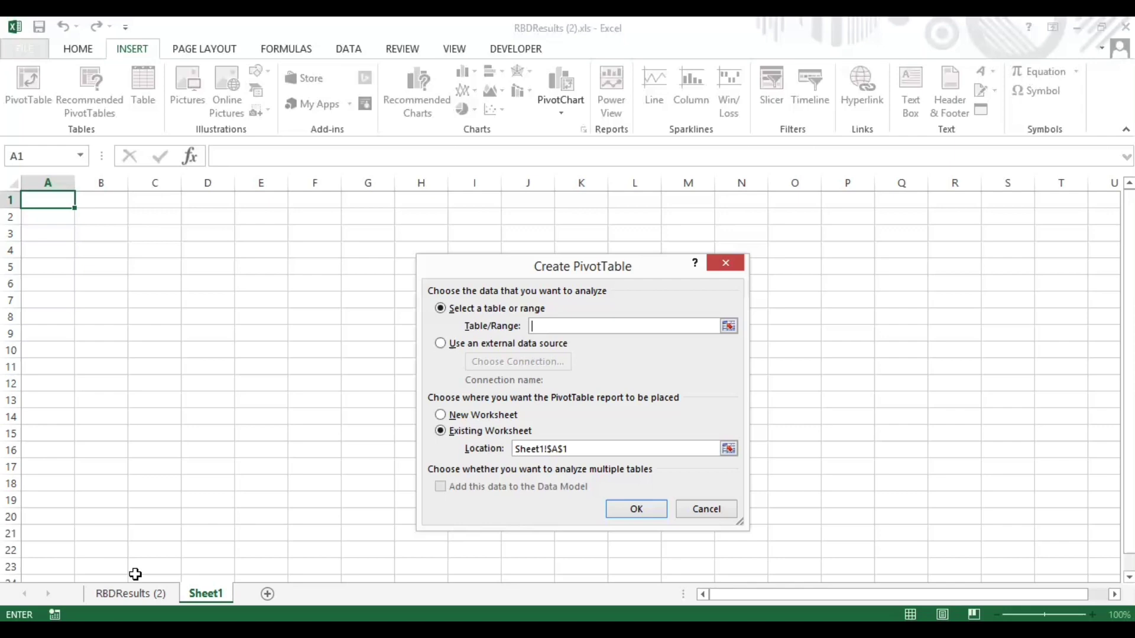
click(129, 594)
drag(49, 180, 1039, 212)
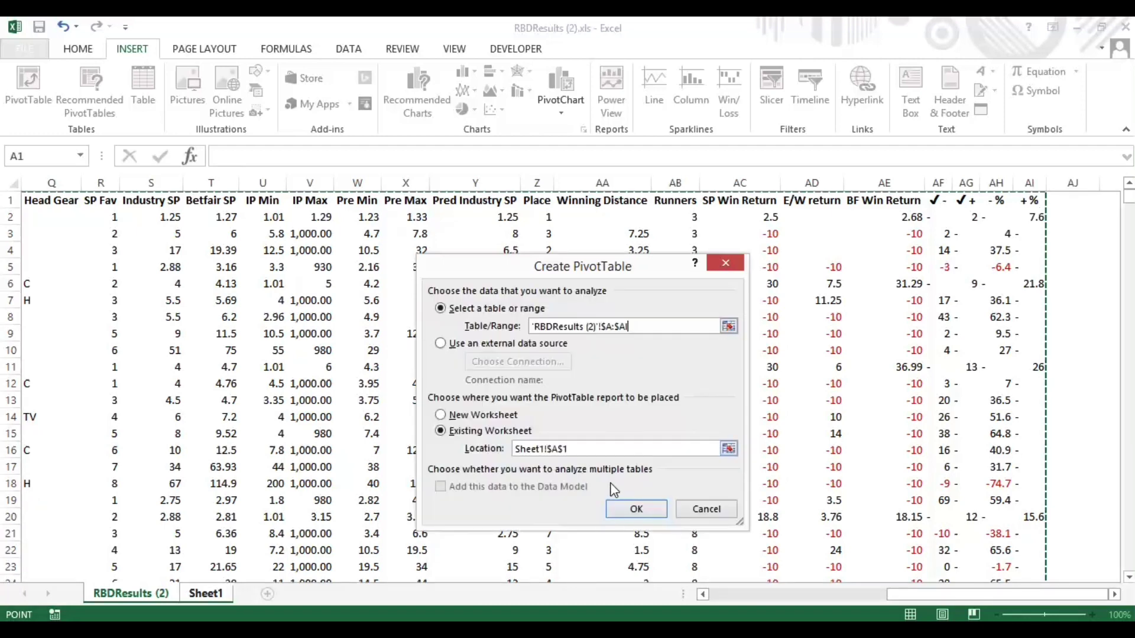
click(633, 509)
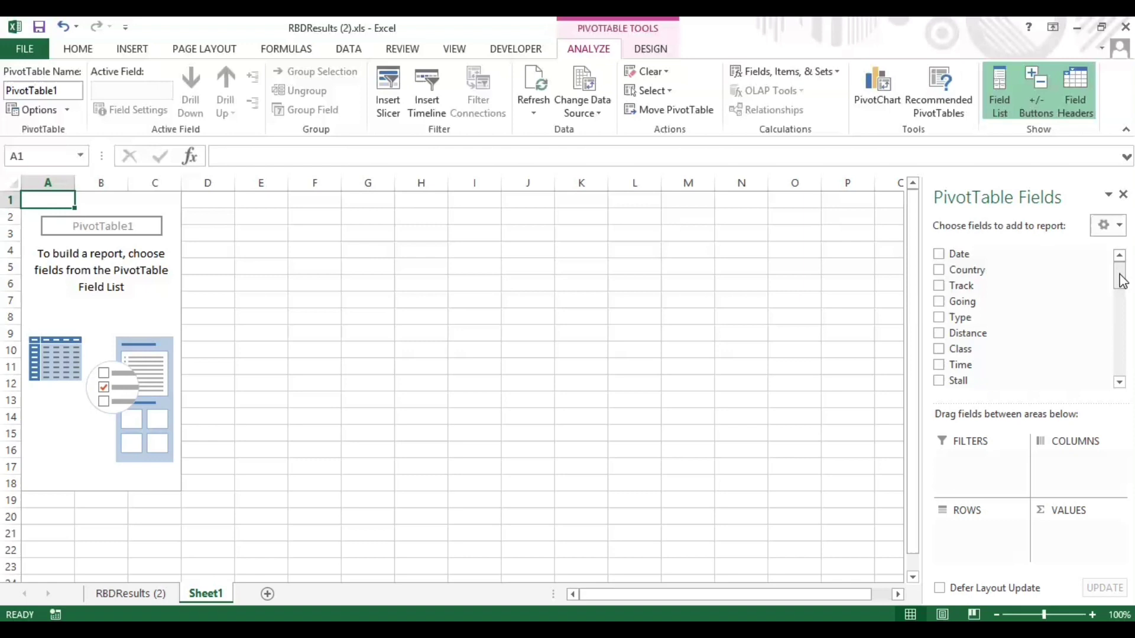
drag(1120, 281, 1119, 278)
drag(1119, 278, 1116, 279)
drag(1118, 277, 1117, 283)
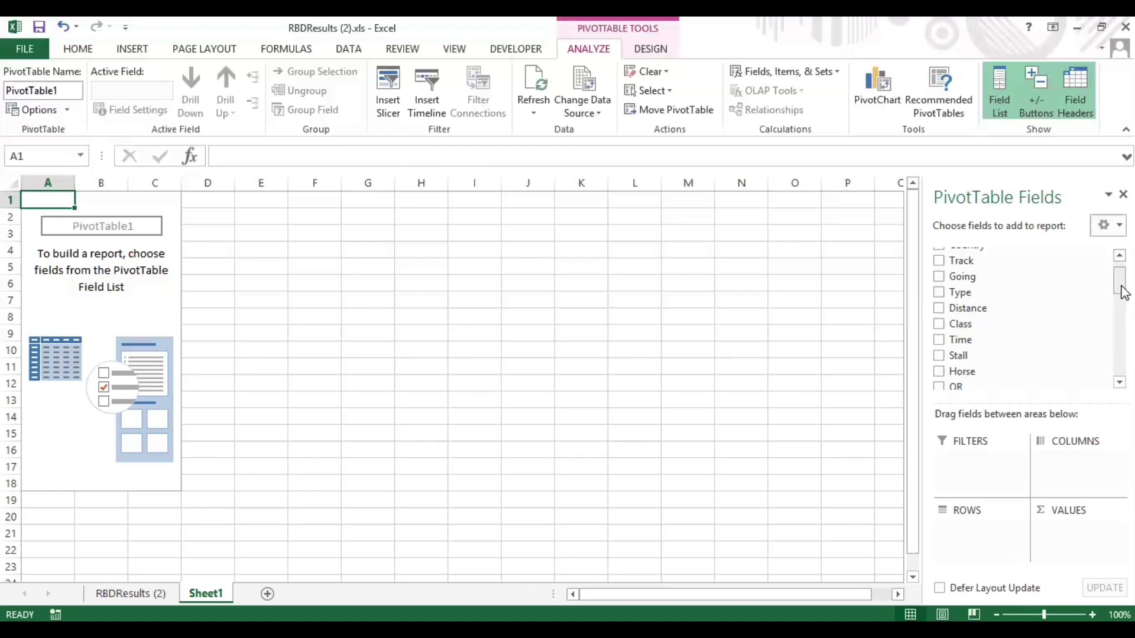
Step: Add Date, Track, Going, Type and Horse as nested pivot row fields
drag(1124, 292, 1121, 282)
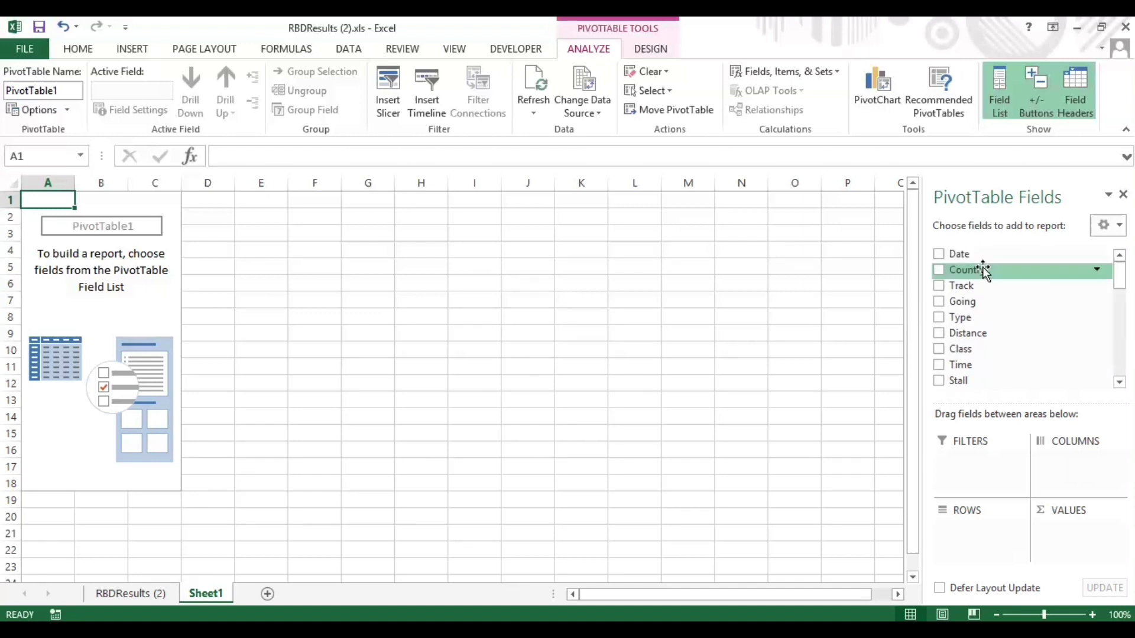
drag(975, 255, 963, 532)
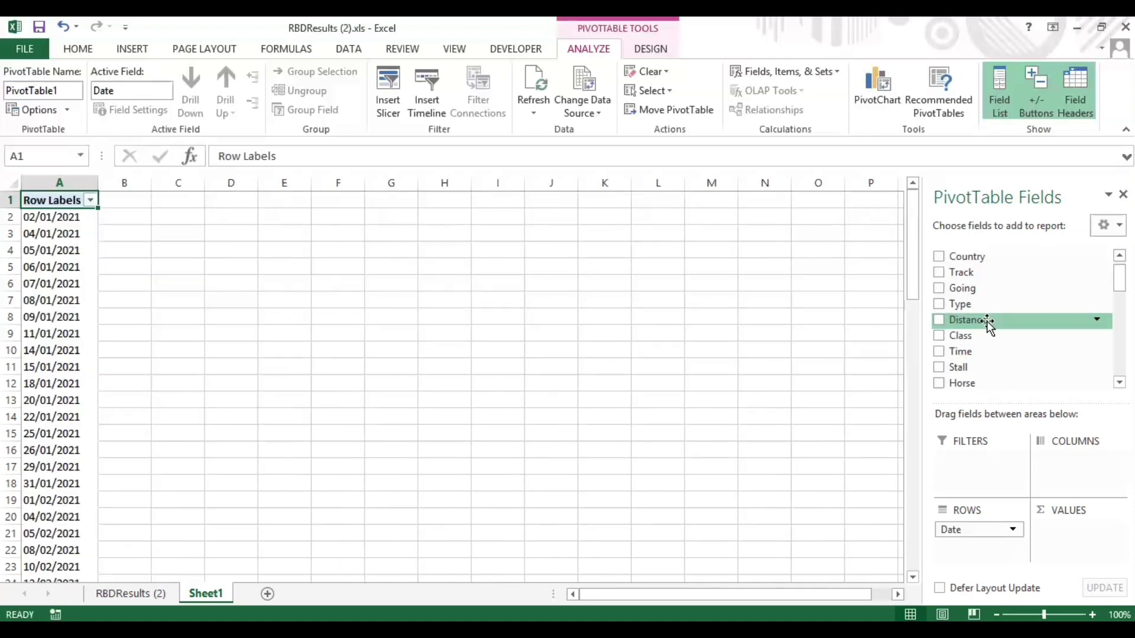
drag(1024, 278, 963, 548)
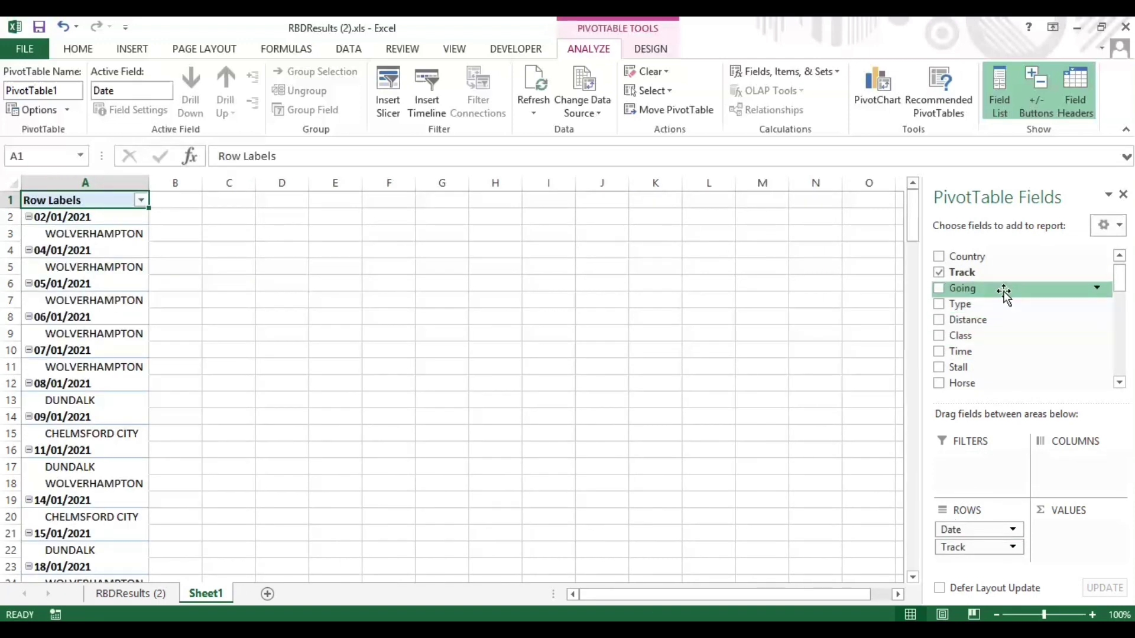
drag(1004, 291, 985, 566)
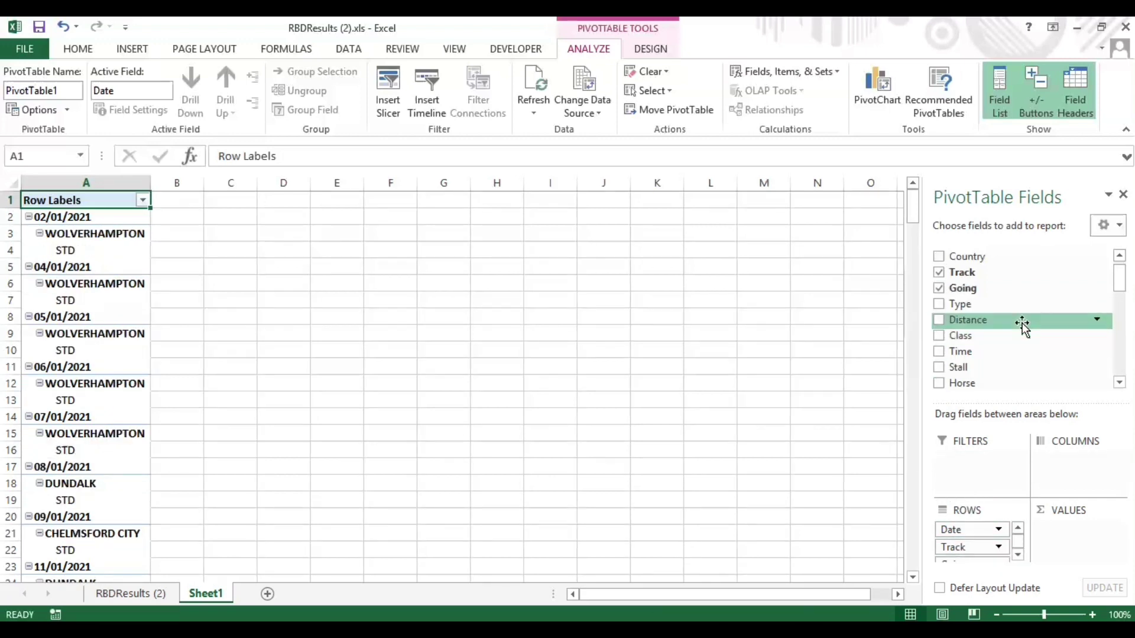
drag(1005, 305, 979, 516)
scroll(1121, 301, down, 2)
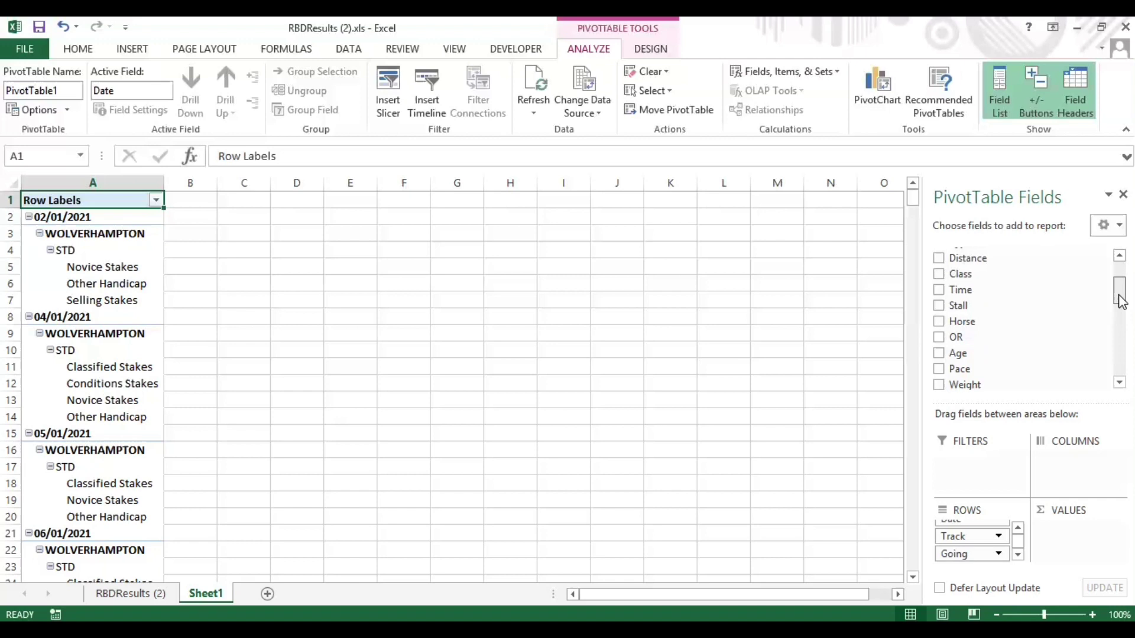
scroll(1119, 296, down, 1)
drag(1016, 304, 984, 567)
Step: Add Industry SP, Betfair SP, SP Win Return, E/W return and BF Win Return as values
scroll(1120, 316, down, 1)
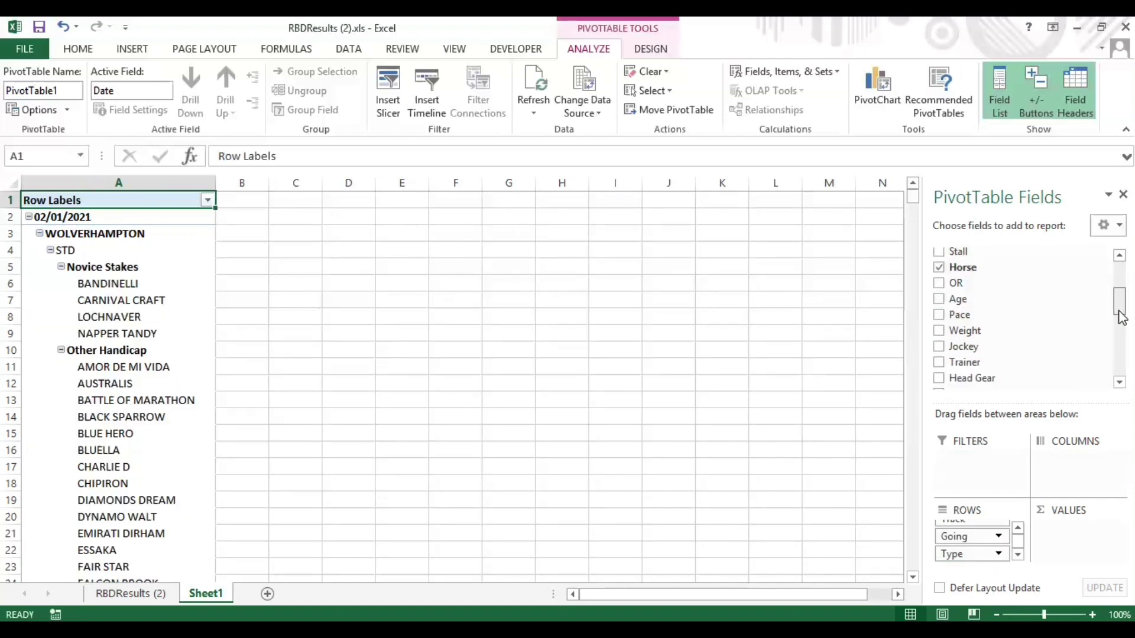
scroll(1119, 317, down, 3)
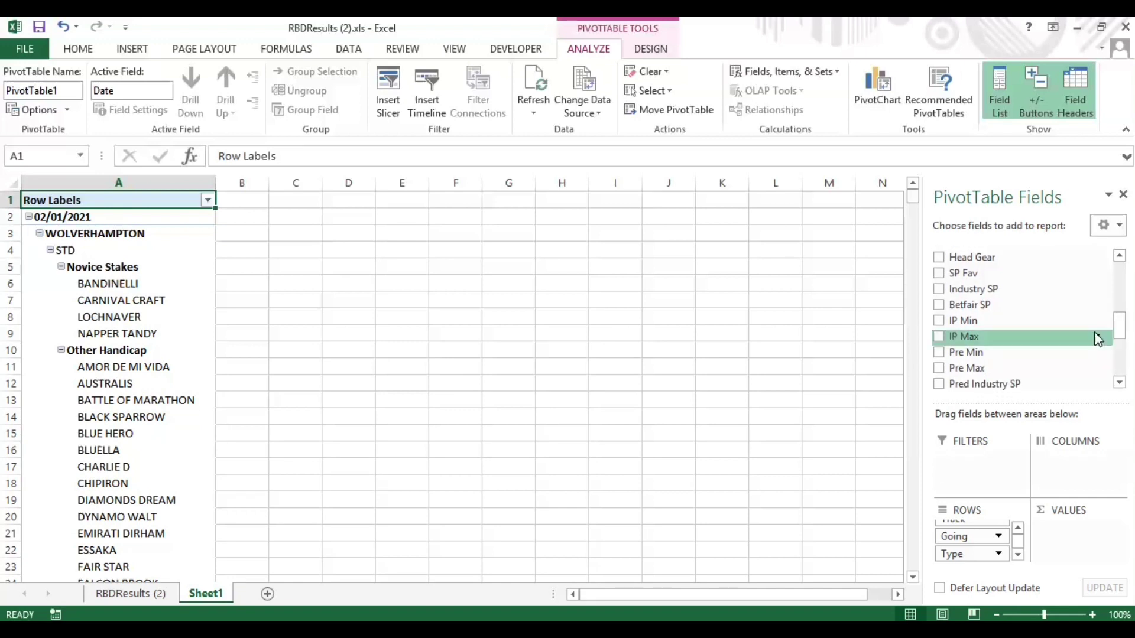
drag(992, 289, 1070, 530)
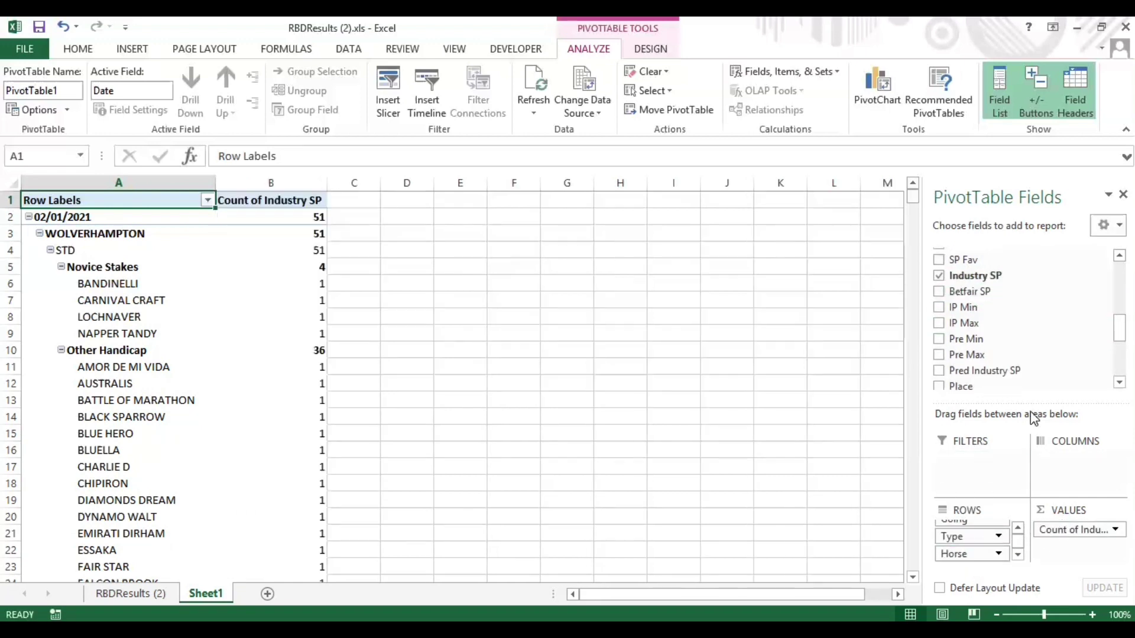
click(939, 291)
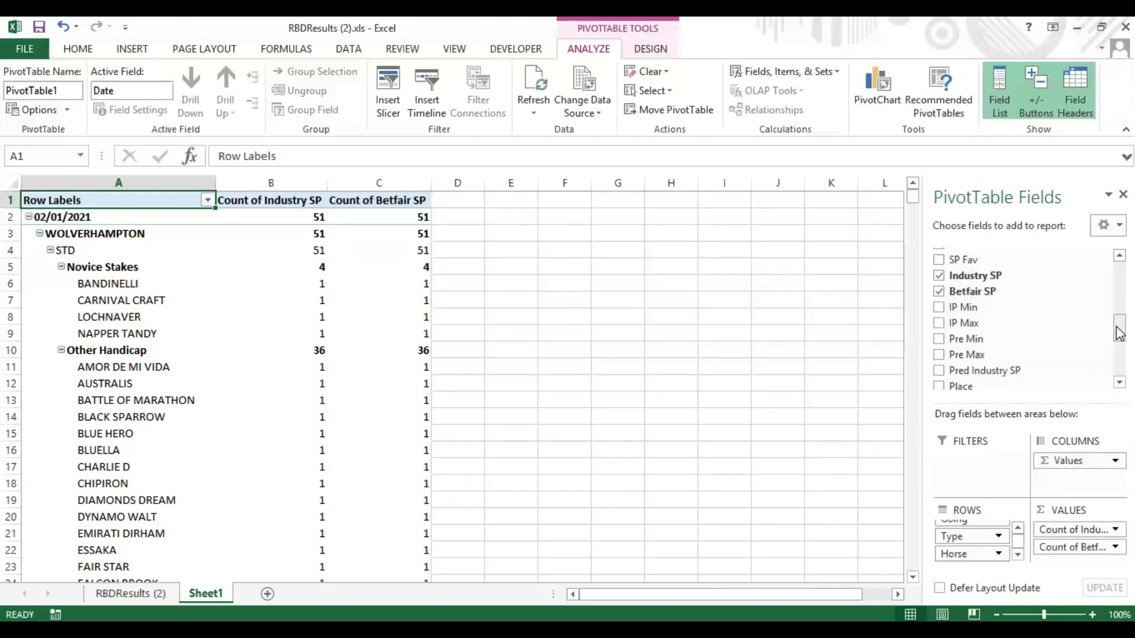
drag(1117, 329, 1120, 358)
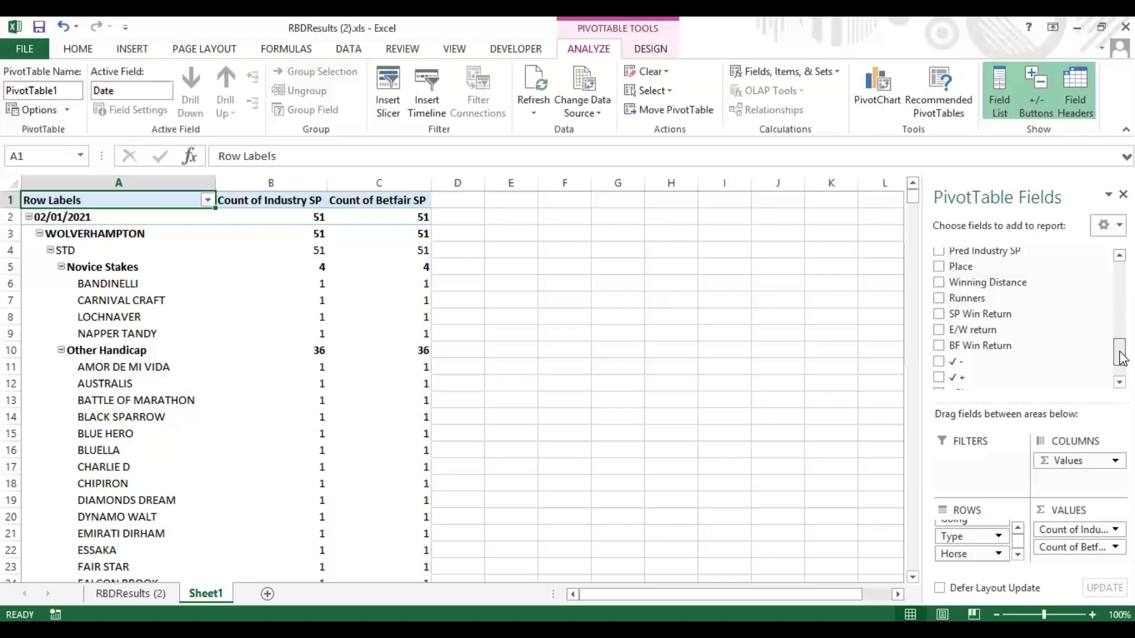
drag(992, 313, 1088, 566)
drag(995, 329, 1087, 559)
drag(1004, 353, 1085, 559)
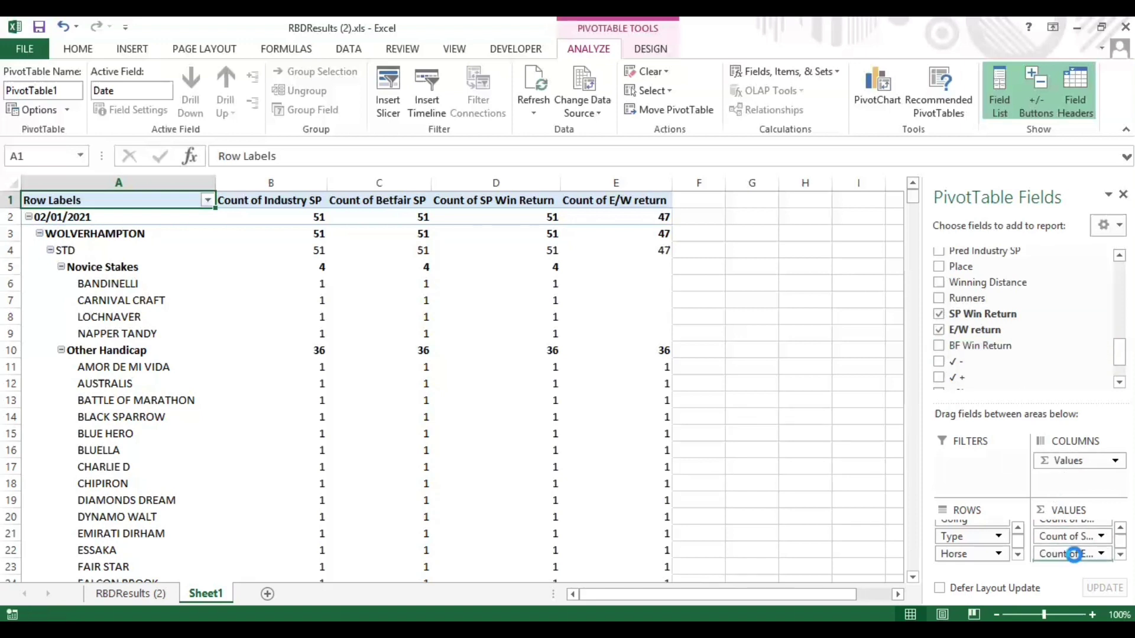
Step: Change Industry SP and Betfair SP value fields from Count to Sum
click(1120, 527)
click(1102, 536)
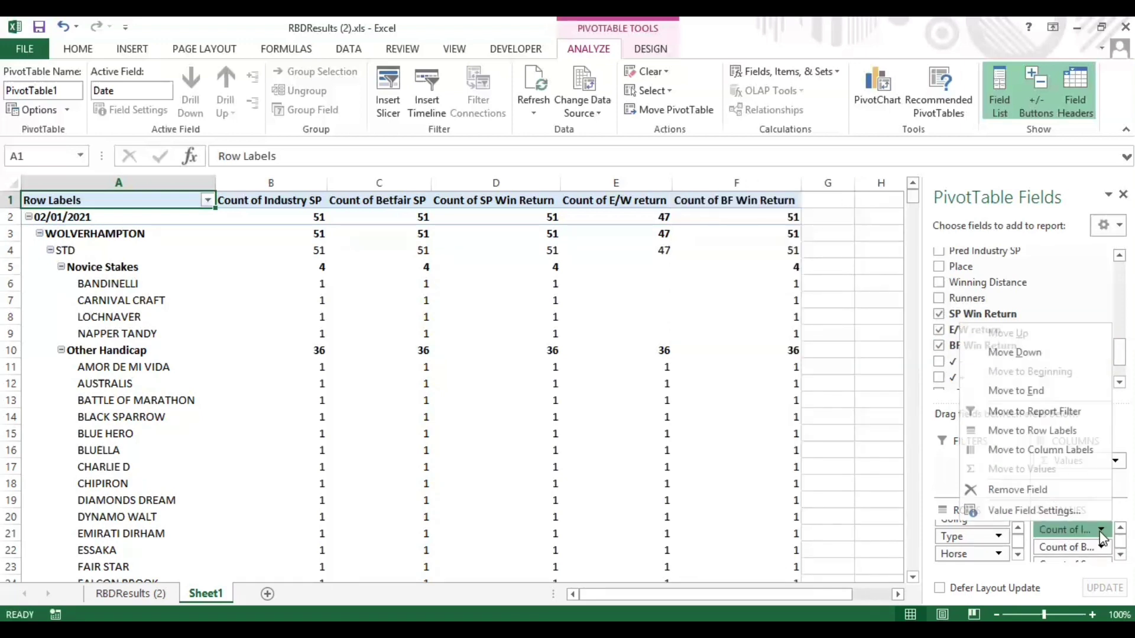
click(1075, 511)
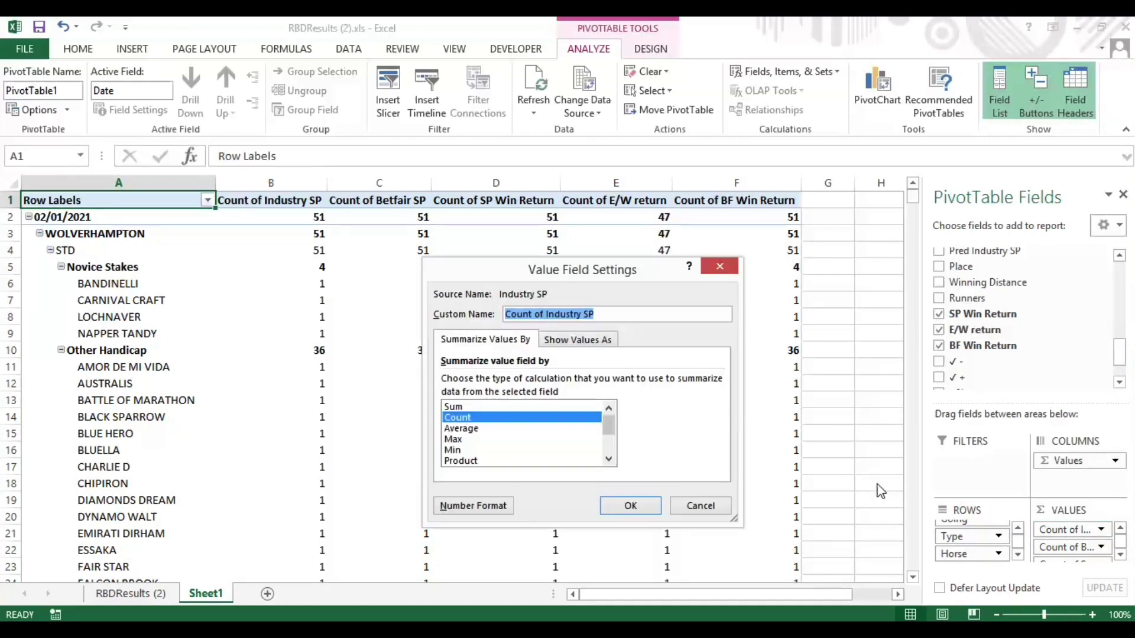
click(493, 408)
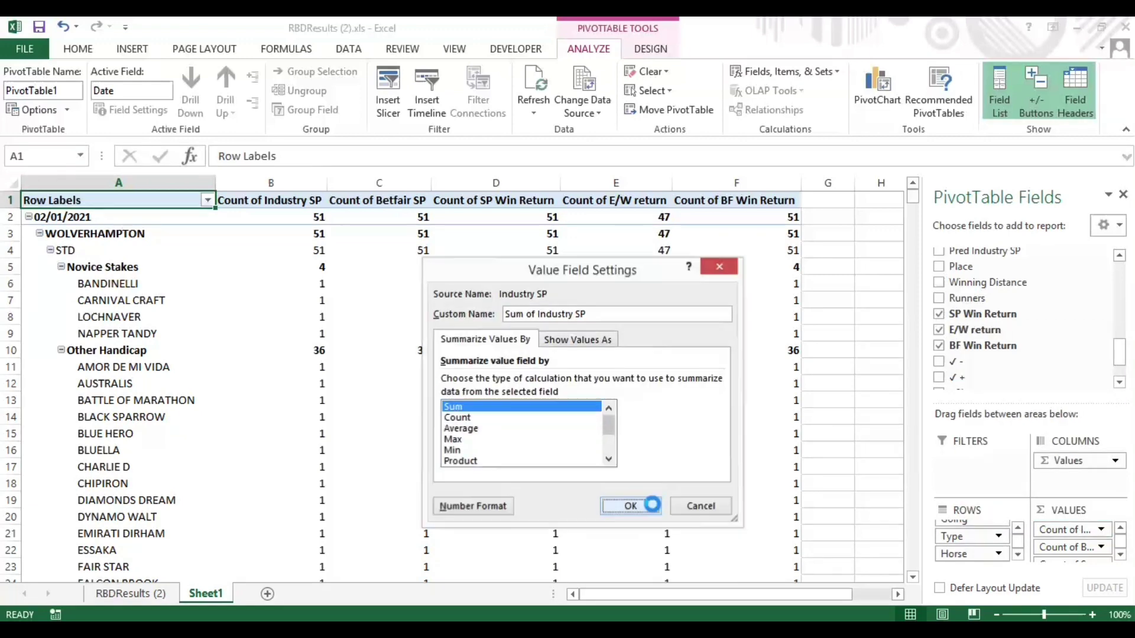
click(647, 506)
click(1101, 548)
click(1034, 527)
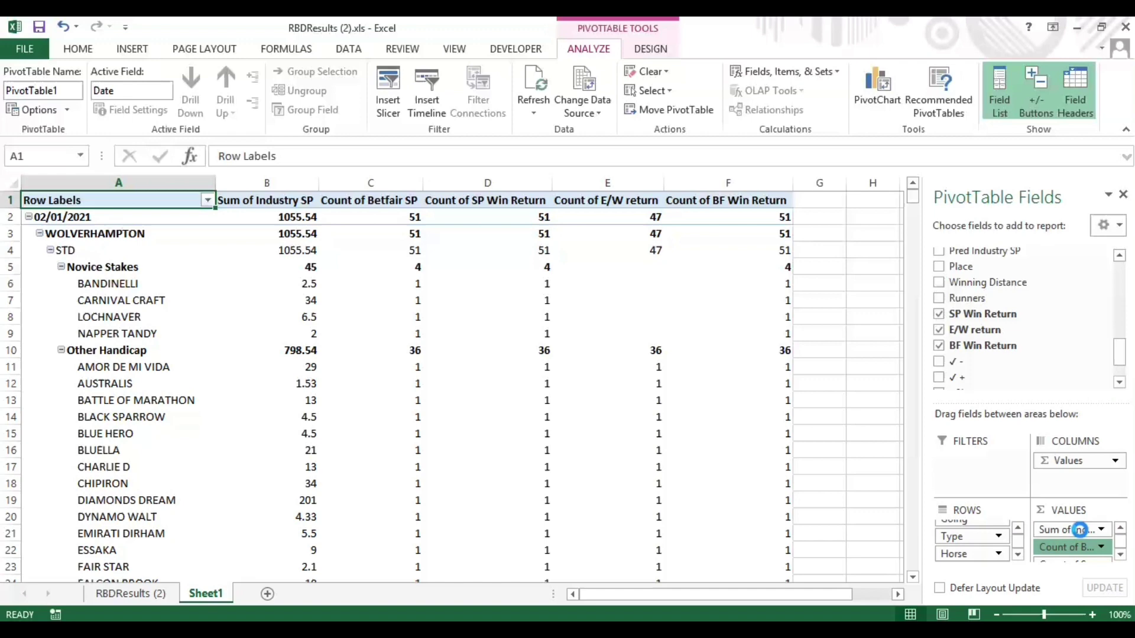
click(500, 408)
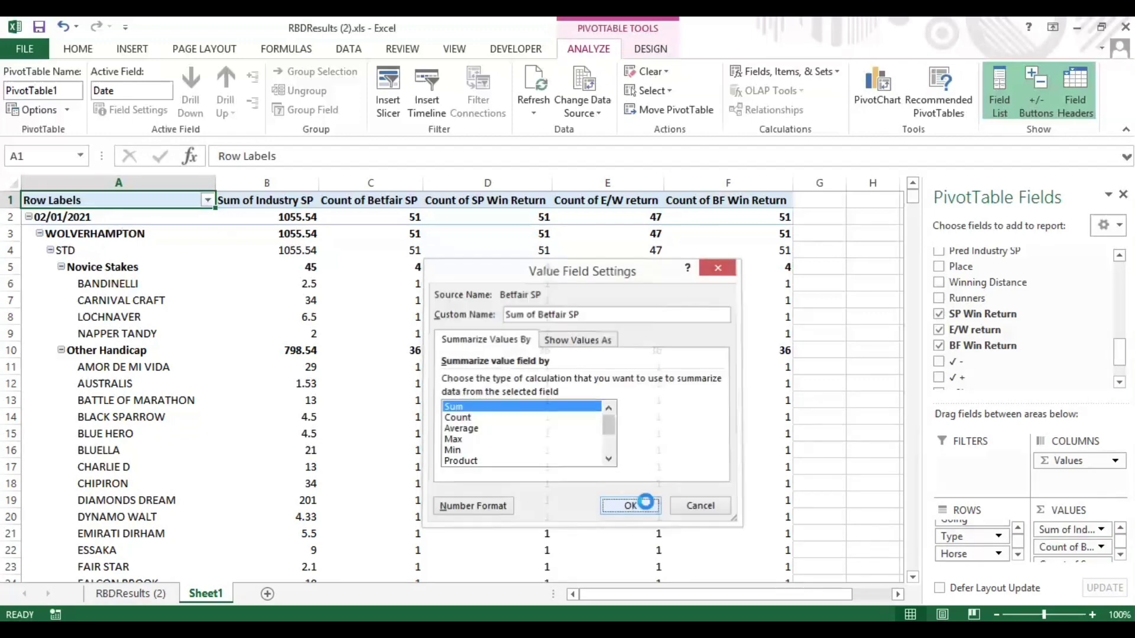
click(644, 505)
Step: Change SP Win Return and E/W return value fields to Sum
click(1120, 554)
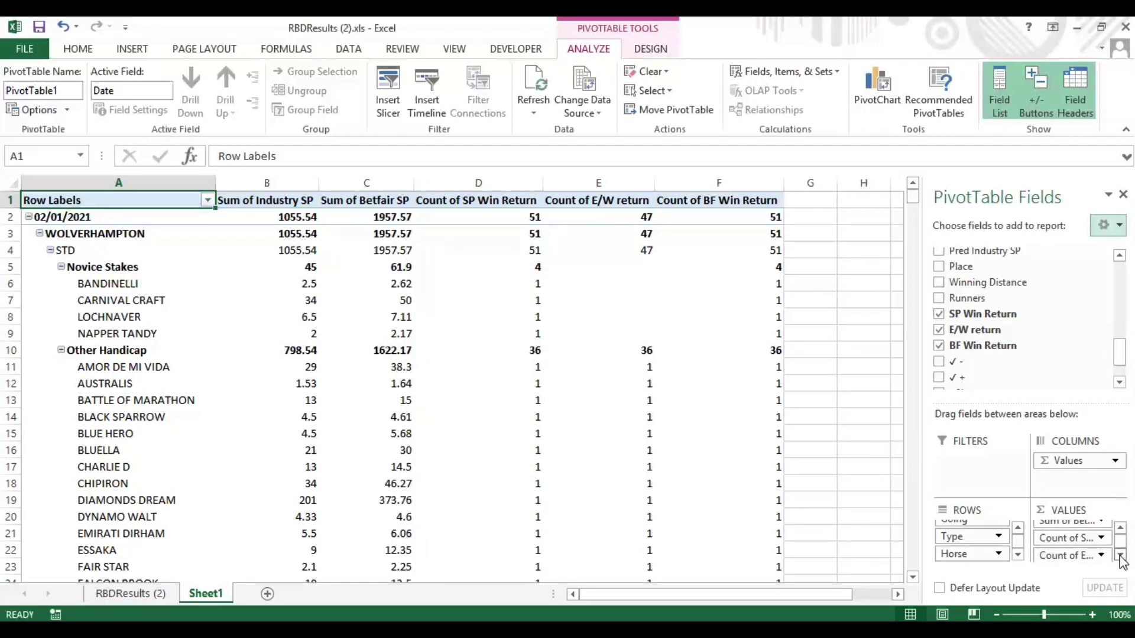
click(1121, 556)
click(1101, 537)
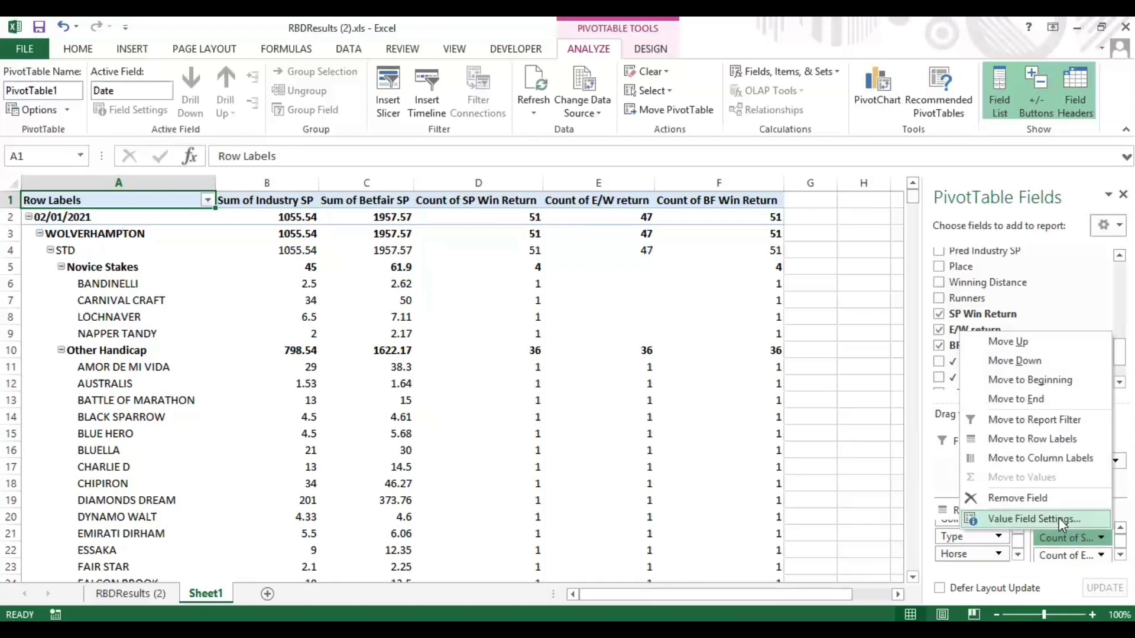
click(1025, 518)
click(473, 408)
key(Return)
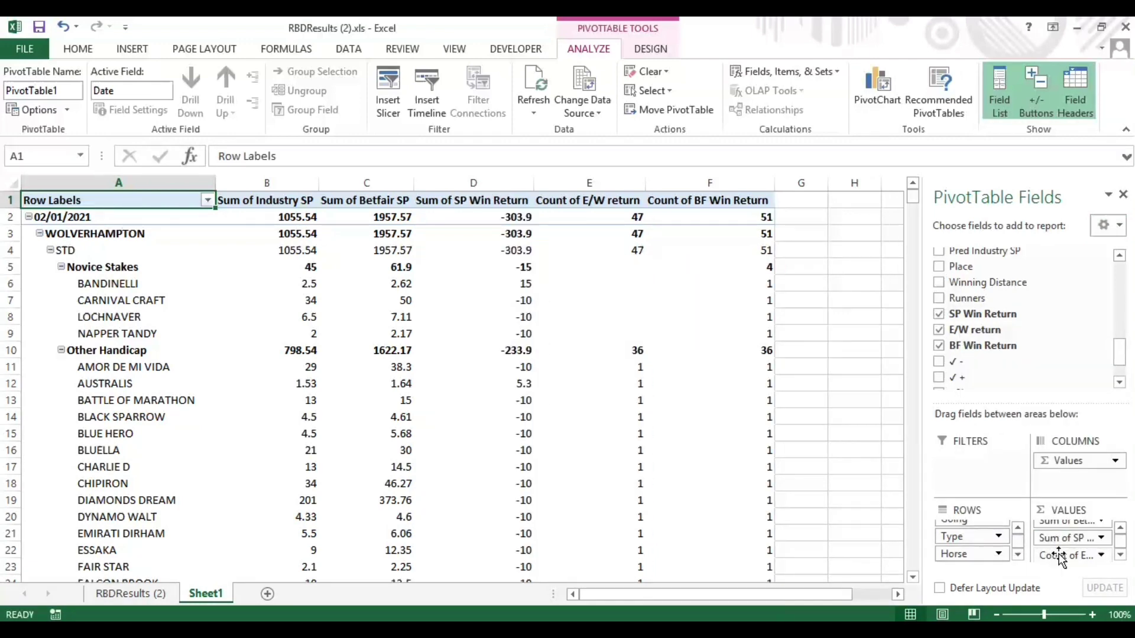
click(1121, 555)
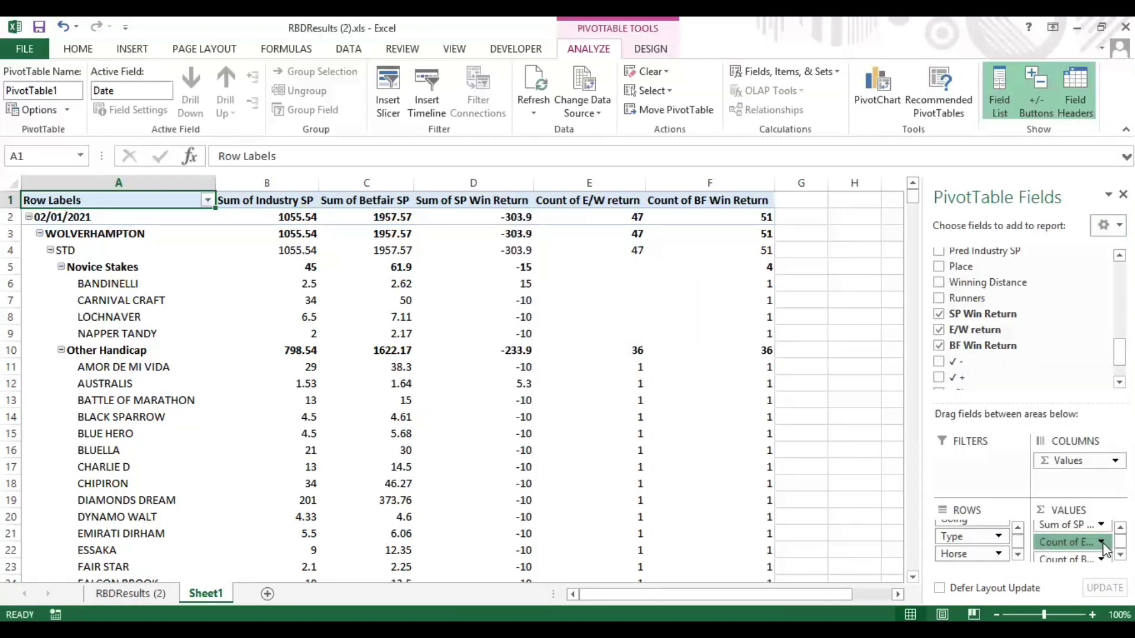
click(1102, 542)
click(1068, 521)
click(509, 407)
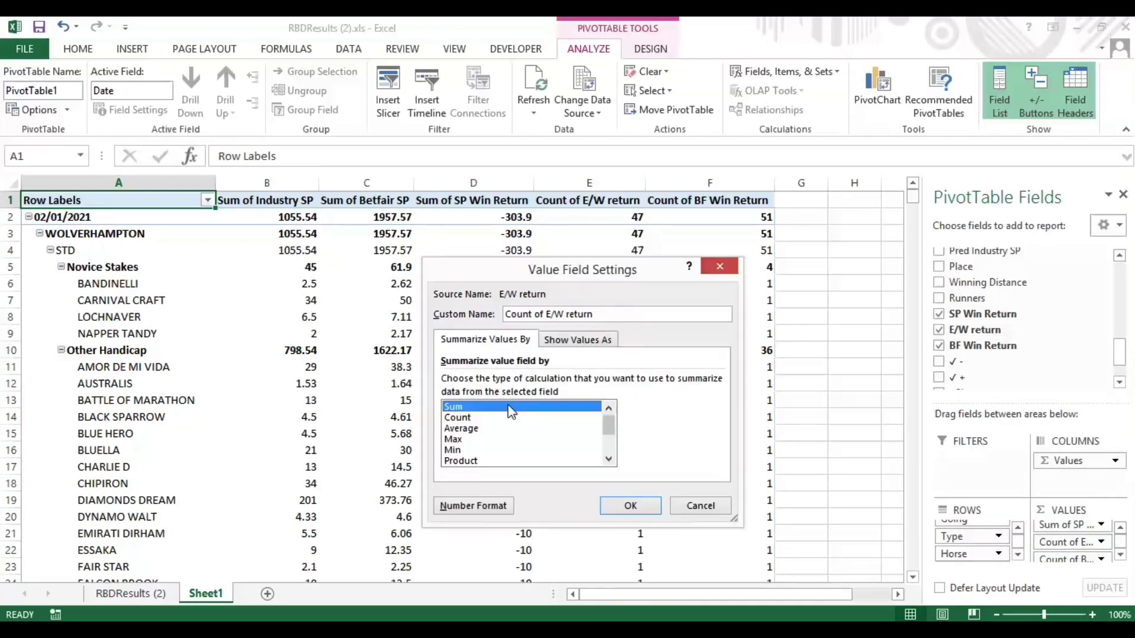
click(630, 506)
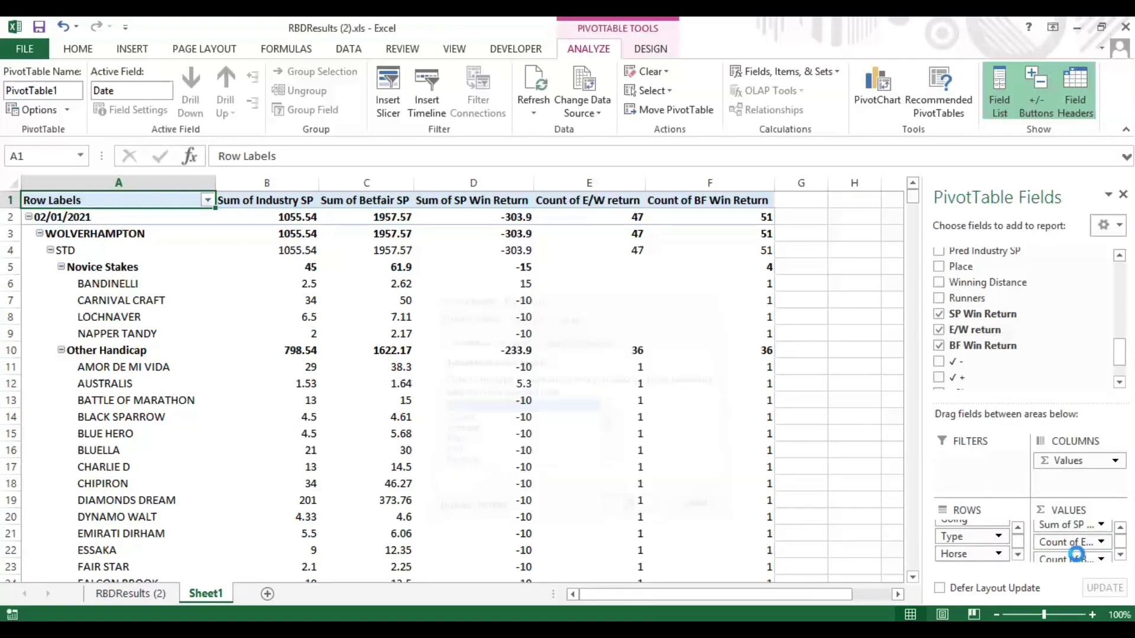
Step: Change the BF Win Return value field to Sum
click(1120, 554)
click(1100, 554)
click(986, 534)
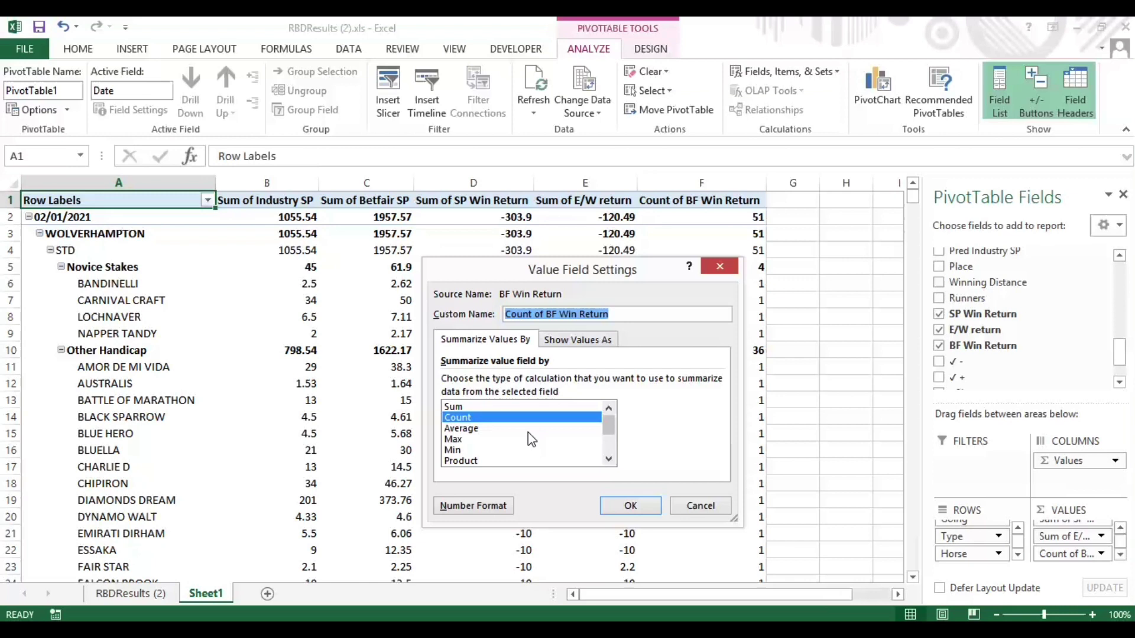
double_click(502, 406)
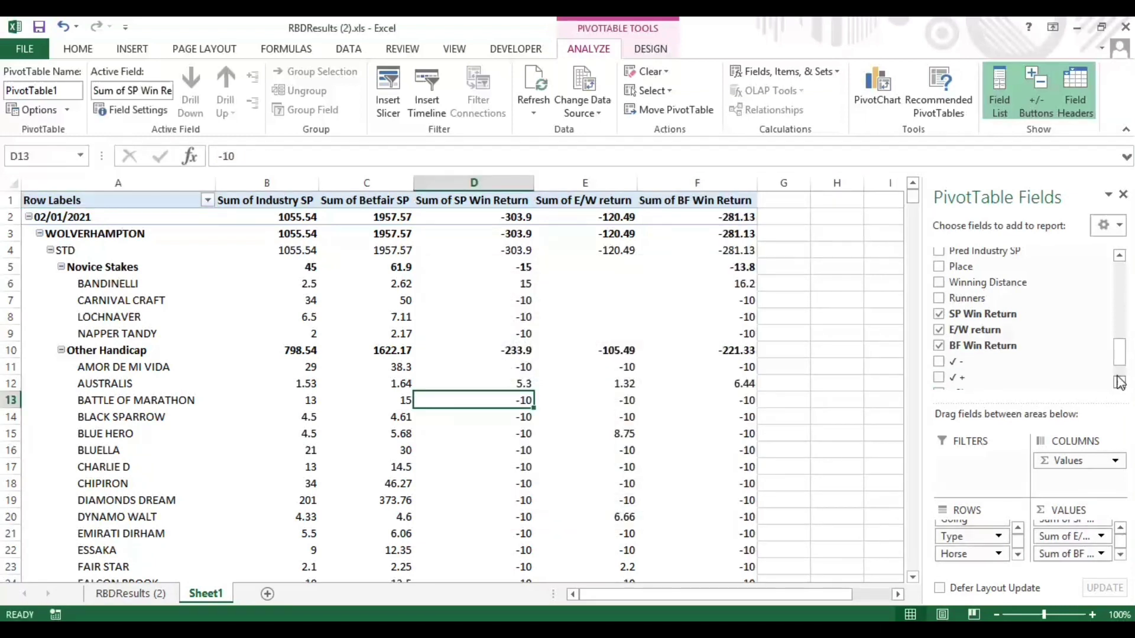
Step: Add Place as a row level beneath Horse and select cell A1
scroll(1120, 357, up, 1)
drag(969, 288, 963, 621)
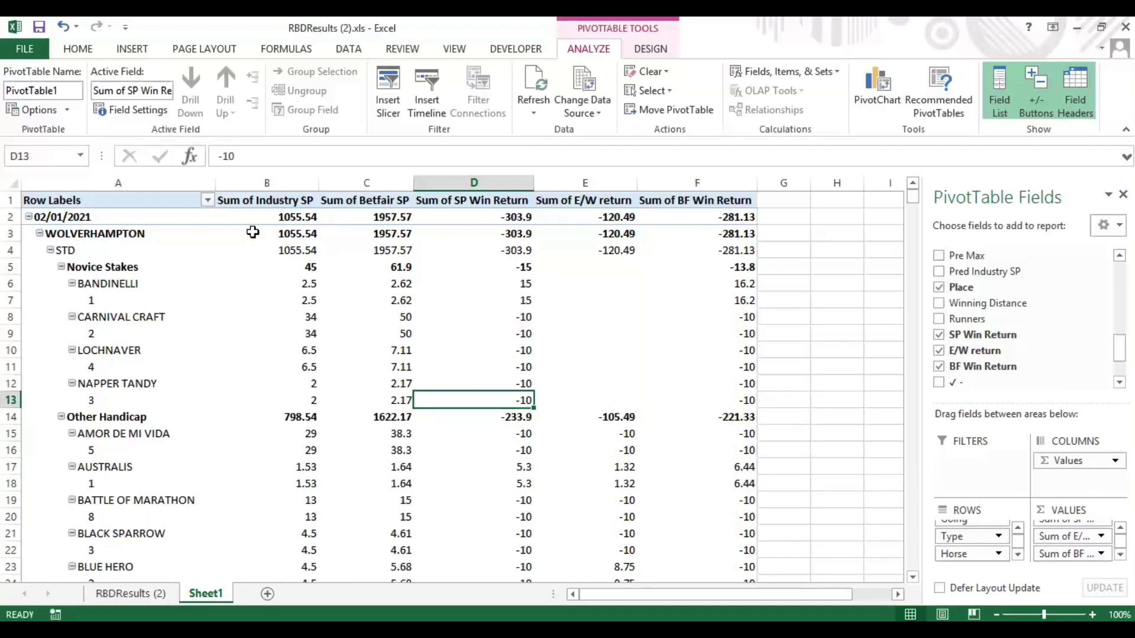
click(169, 205)
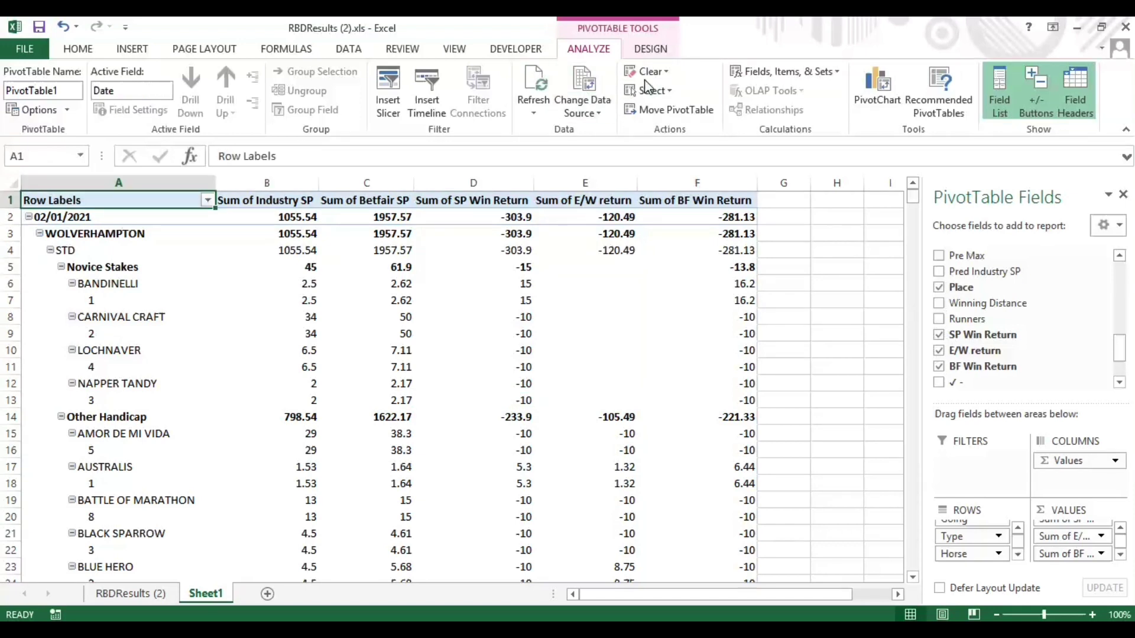
Step: Set the pivot report layout to Tabular Form with all item labels repeated
click(651, 50)
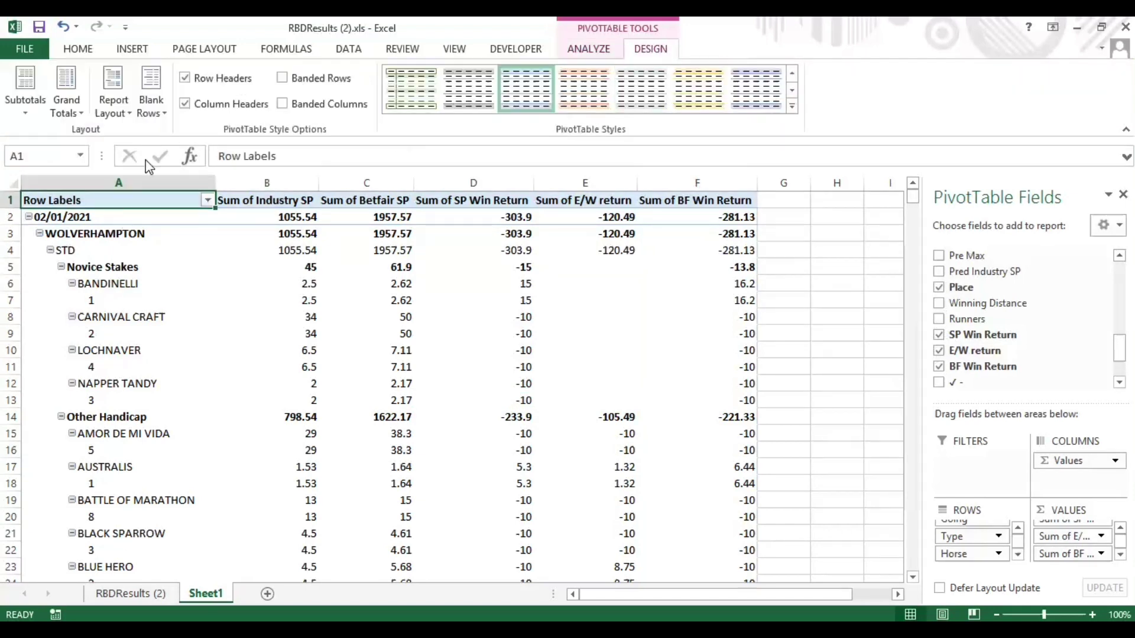
click(114, 113)
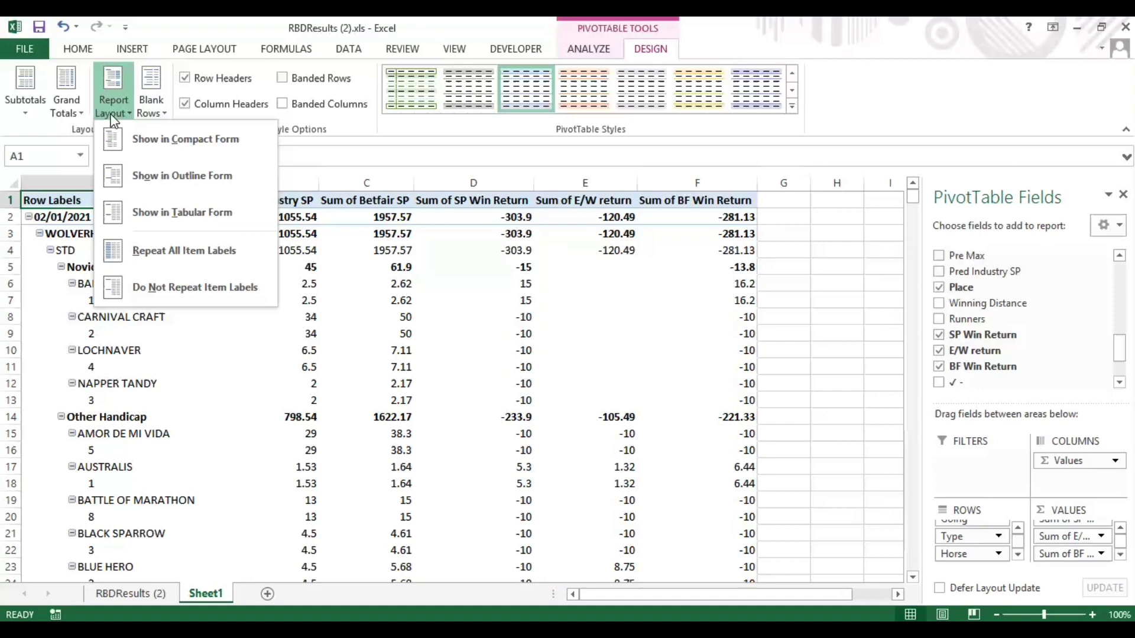
click(182, 212)
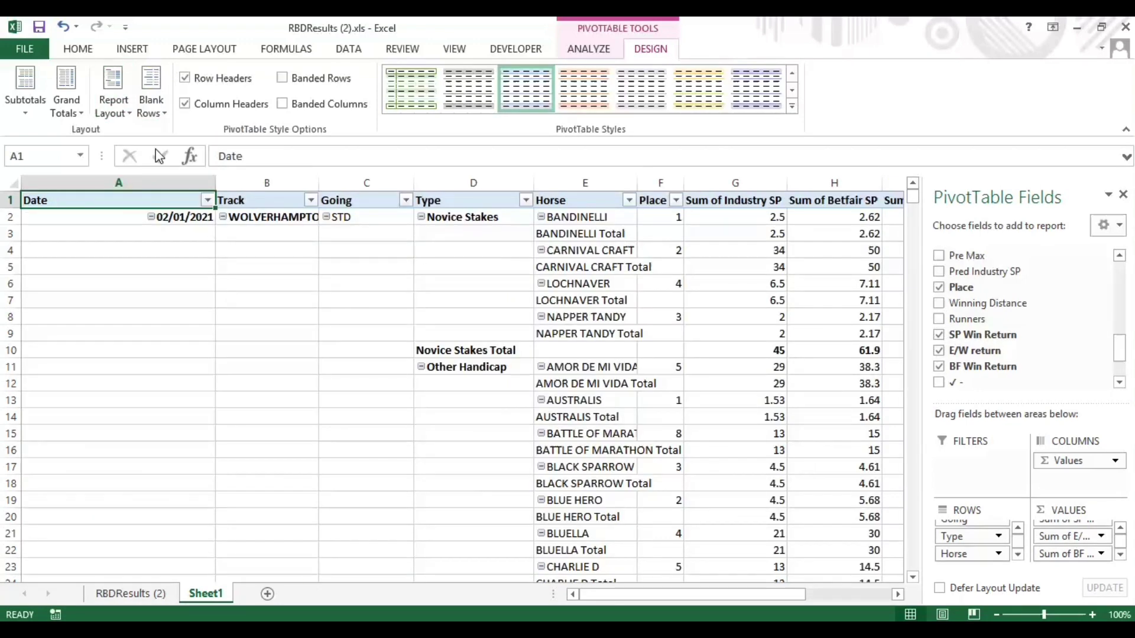
click(117, 109)
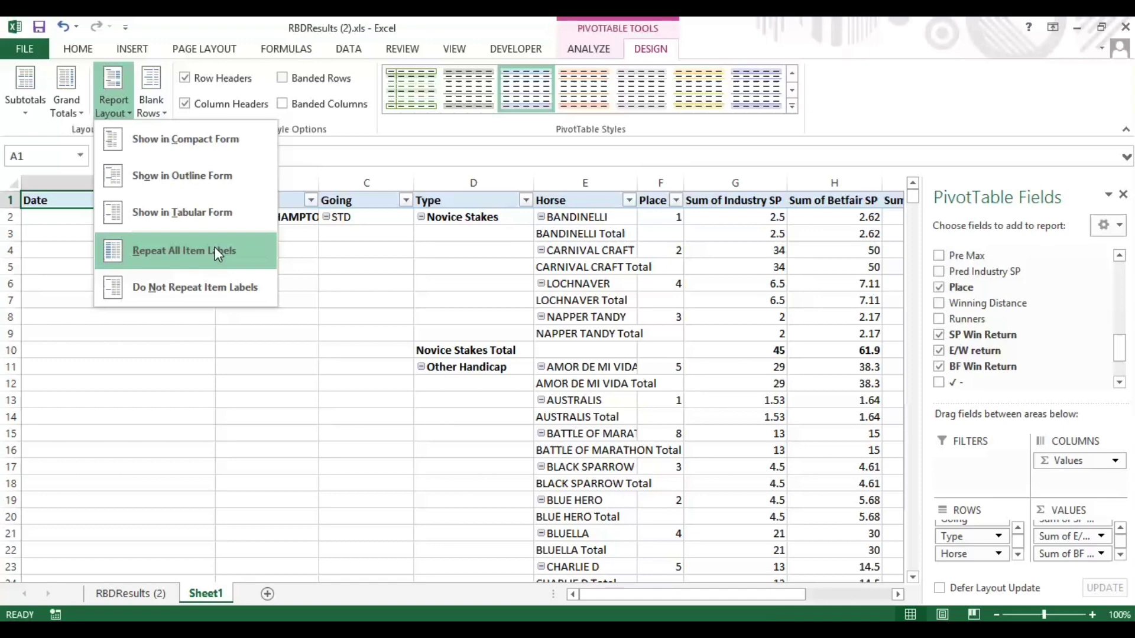
click(233, 250)
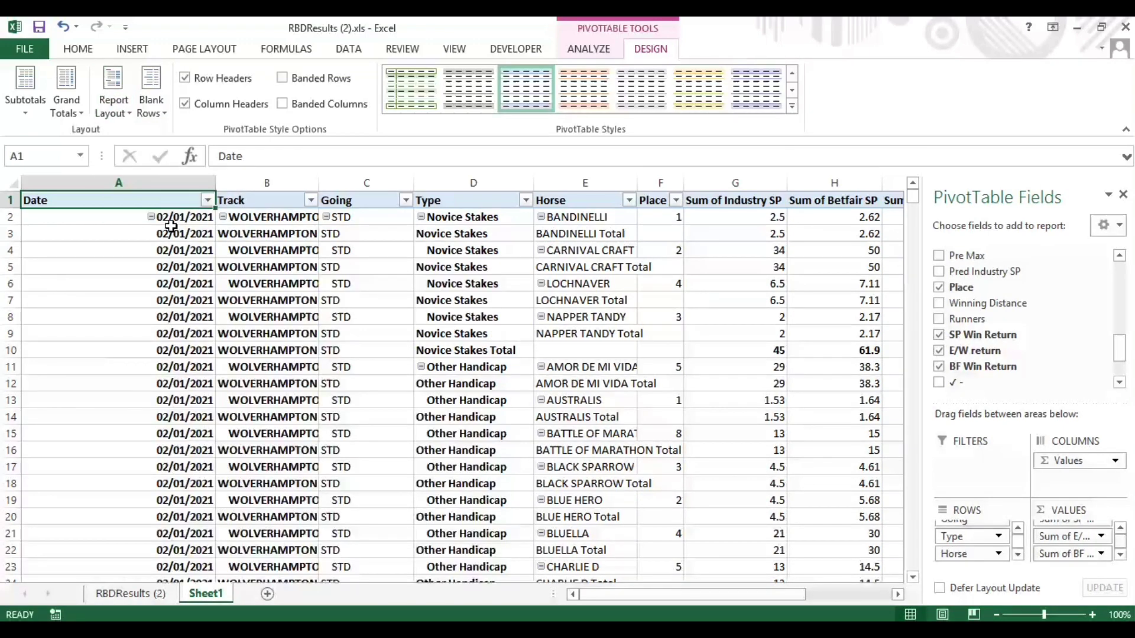
Step: Turn off subtotals for the Date, Track and Going row fields
right_click(159, 201)
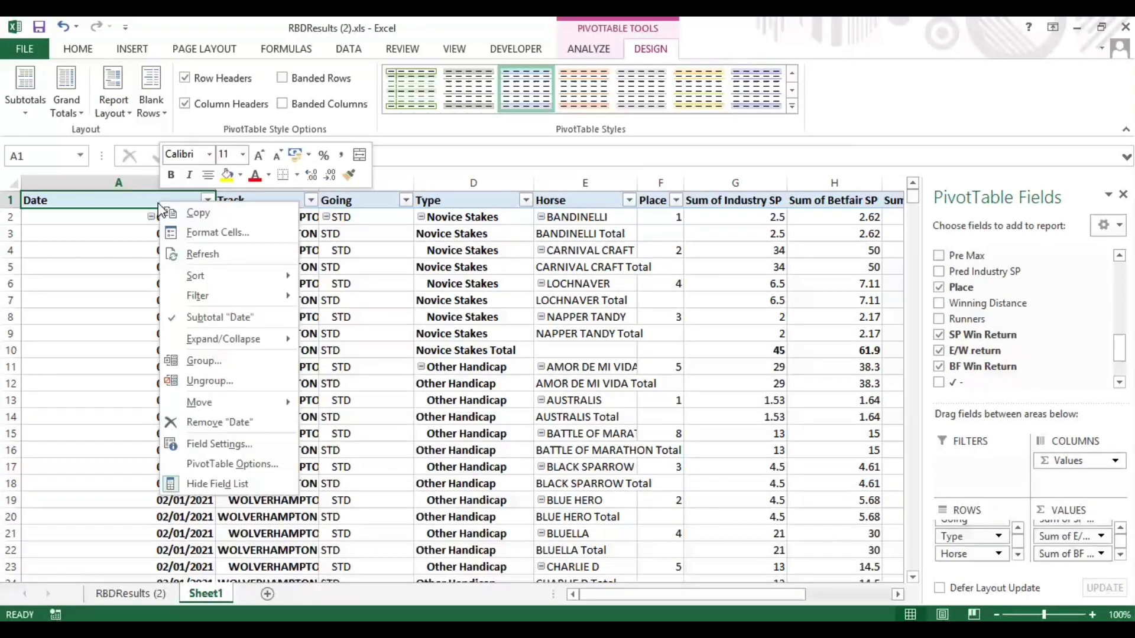
click(245, 319)
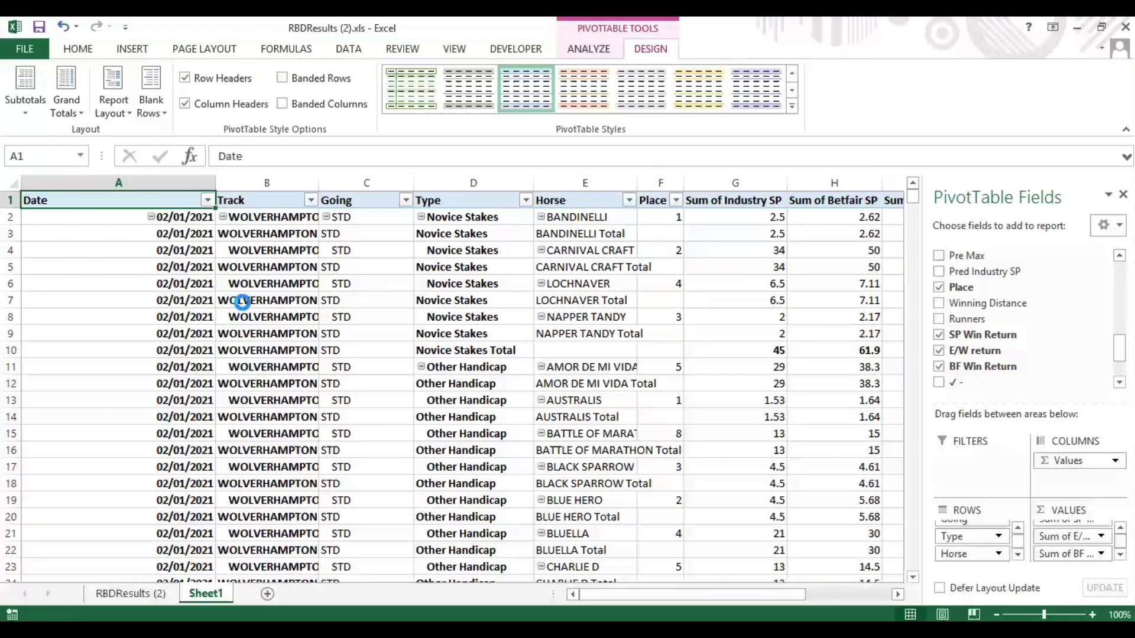
click(251, 199)
right_click(252, 200)
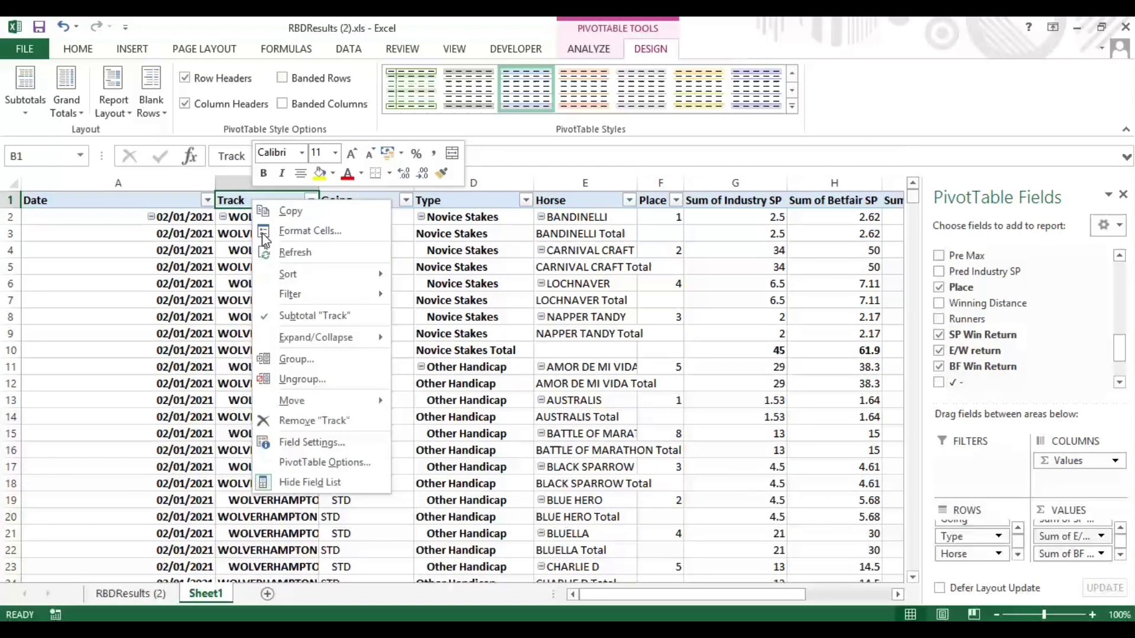
click(331, 314)
click(363, 201)
right_click(363, 202)
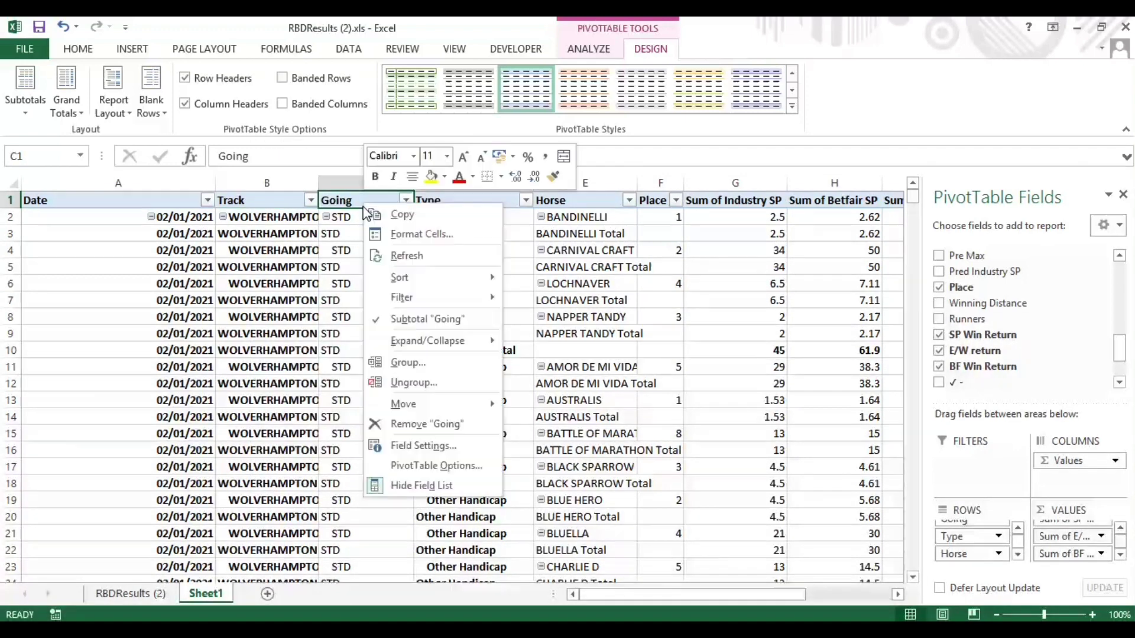
click(429, 317)
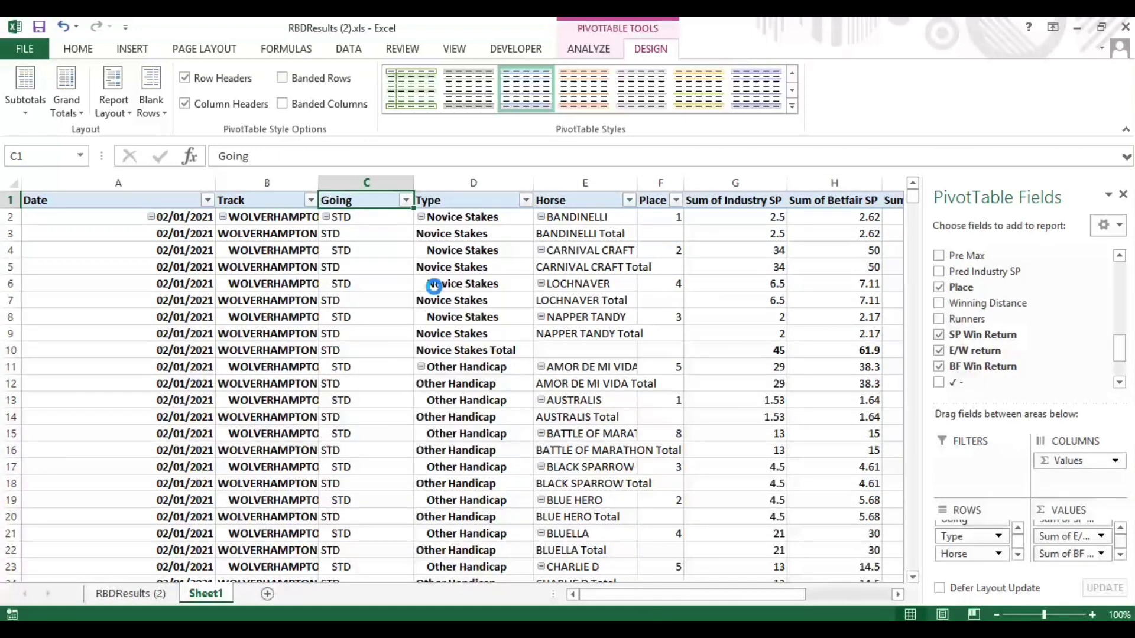
Step: Turn off Type, Horse and Place subtotals and hide the PivotTable Fields pane
click(455, 201)
right_click(455, 201)
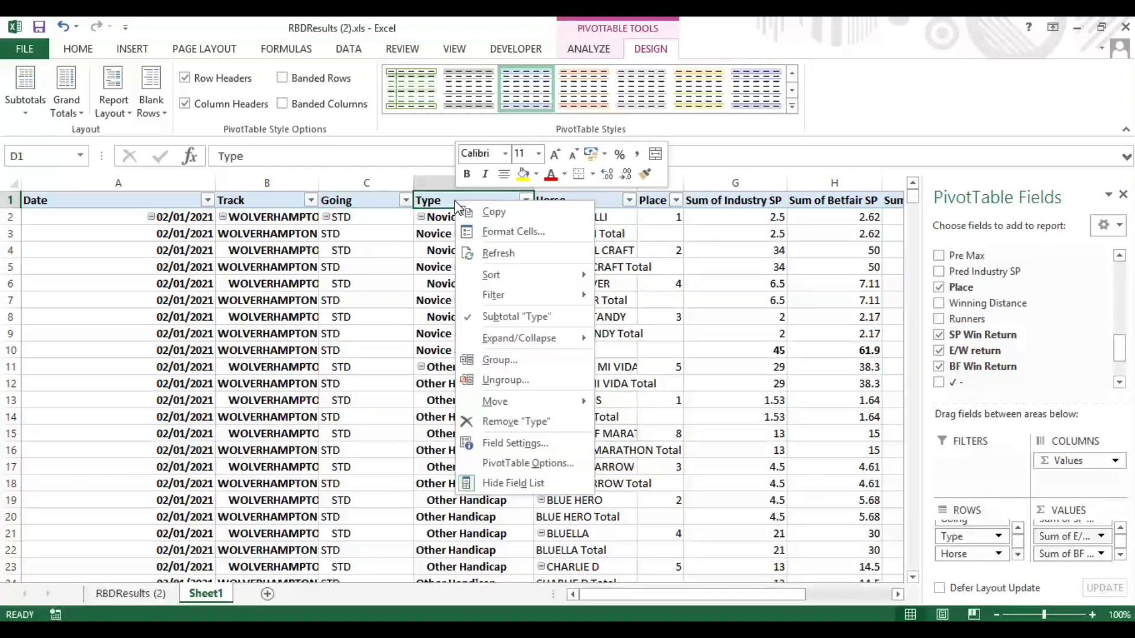
click(546, 314)
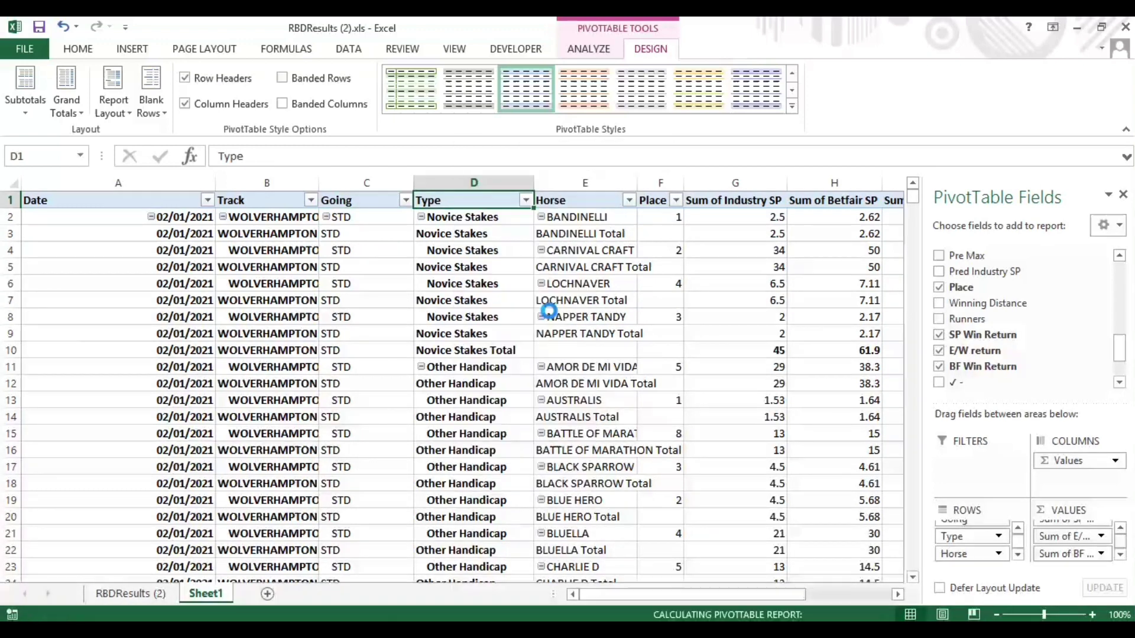
click(579, 201)
right_click(579, 201)
click(663, 322)
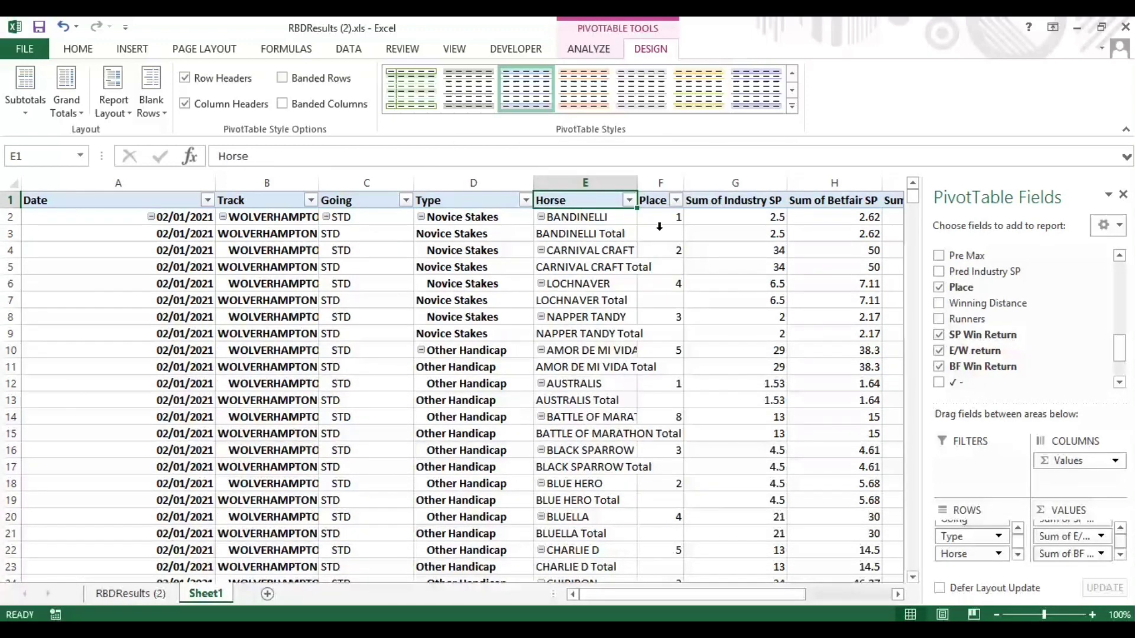
click(654, 201)
right_click(653, 201)
click(714, 318)
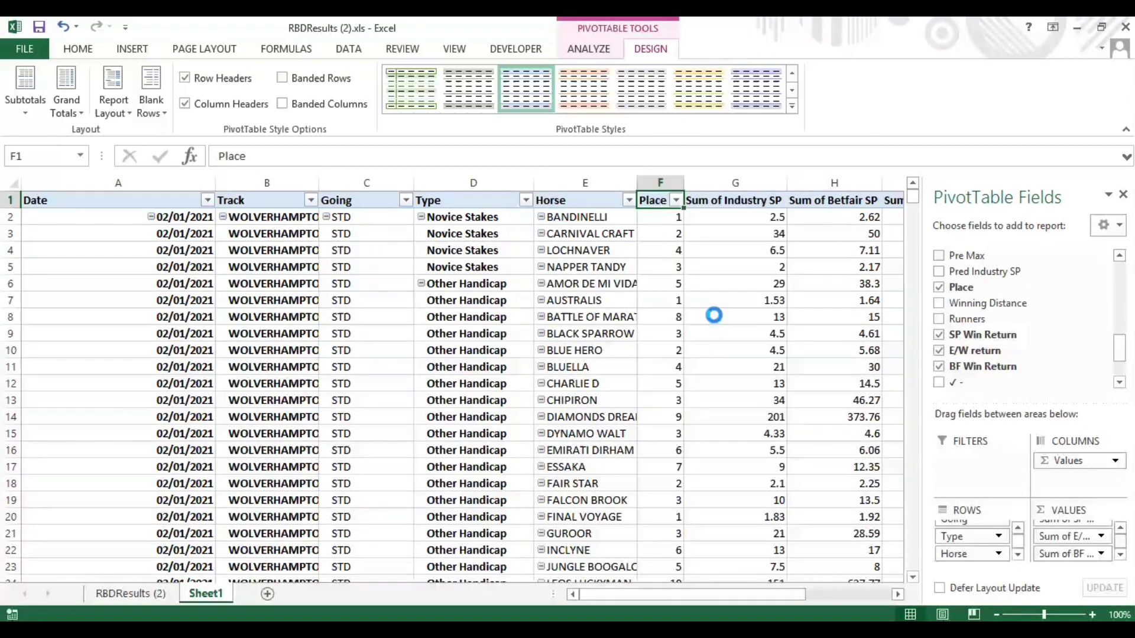
click(1123, 195)
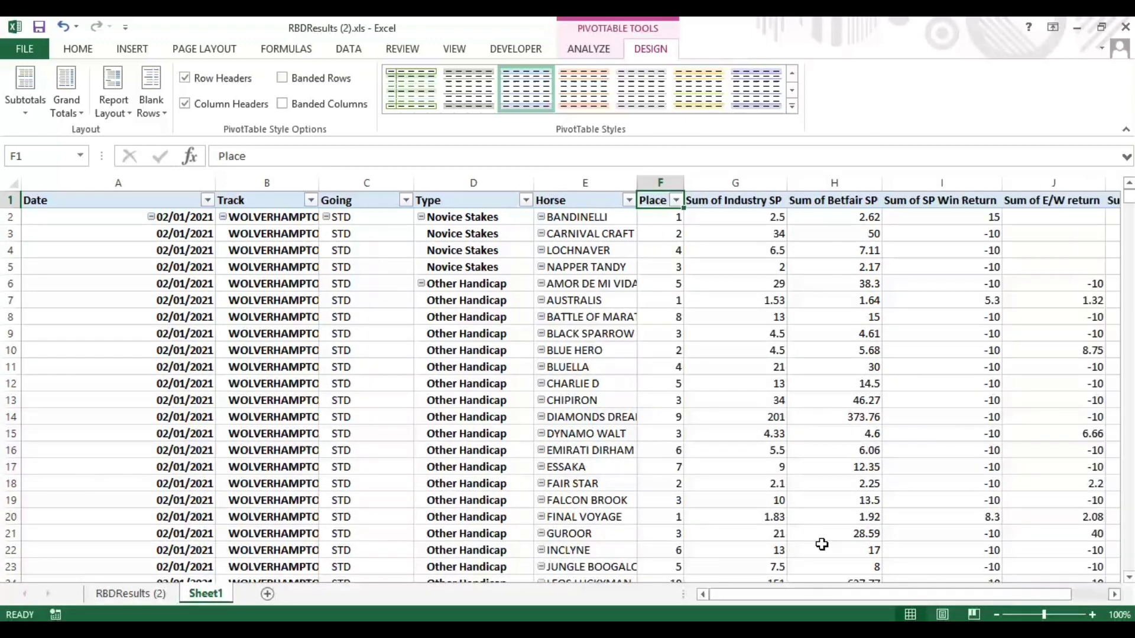
drag(825, 594, 887, 596)
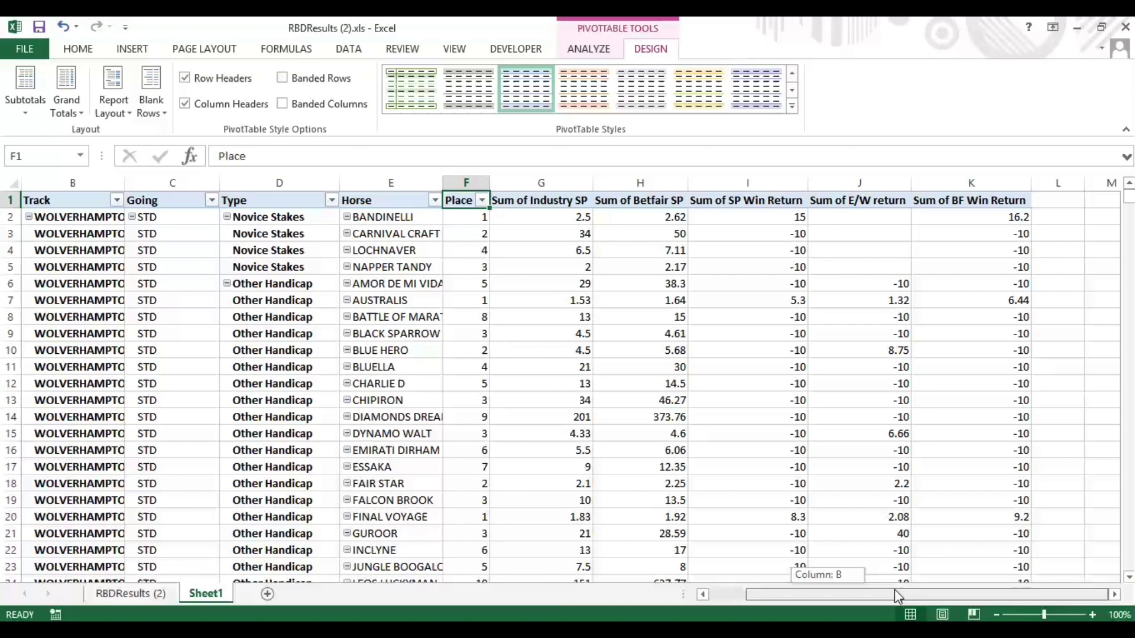
Step: Format Sum of SP Win Return (column I) as currency with red negatives
click(740, 206)
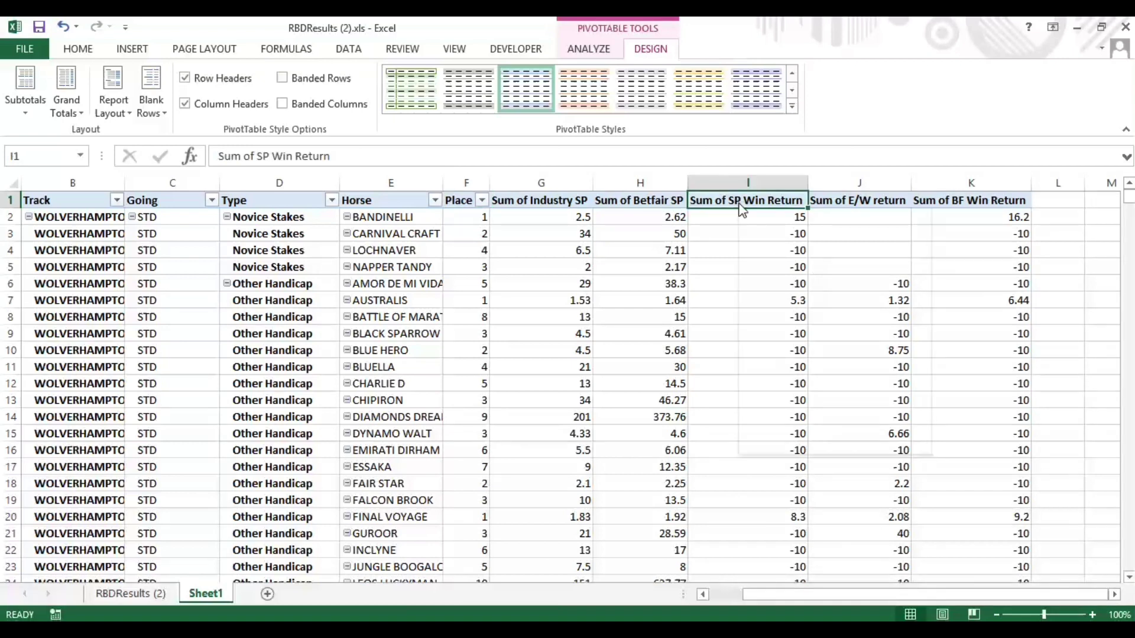
right_click(741, 208)
click(799, 255)
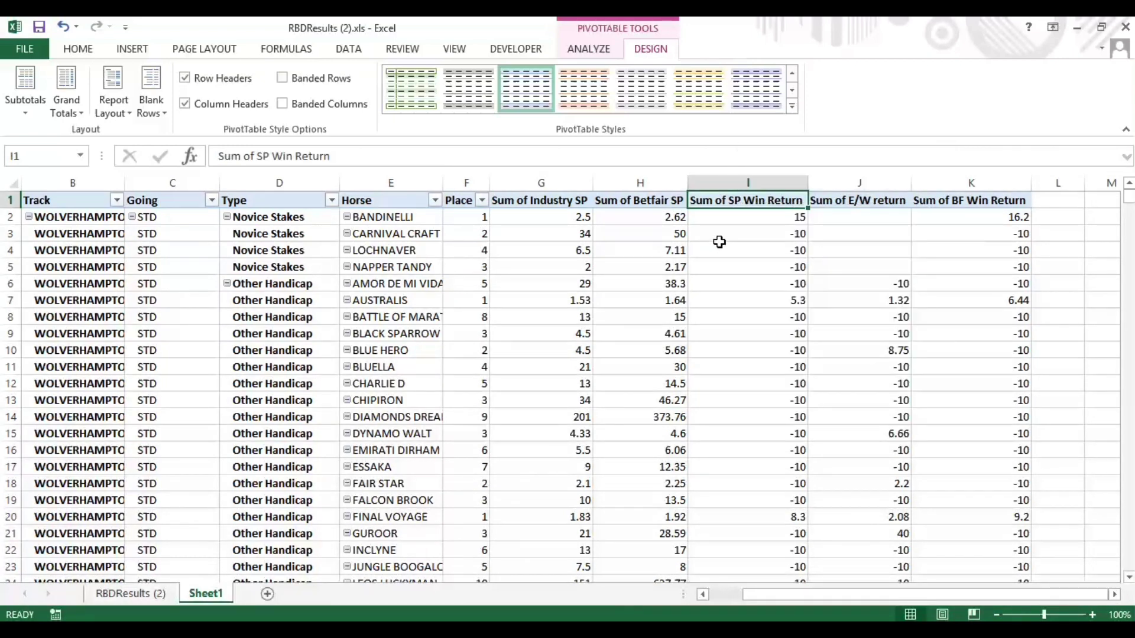
click(650, 149)
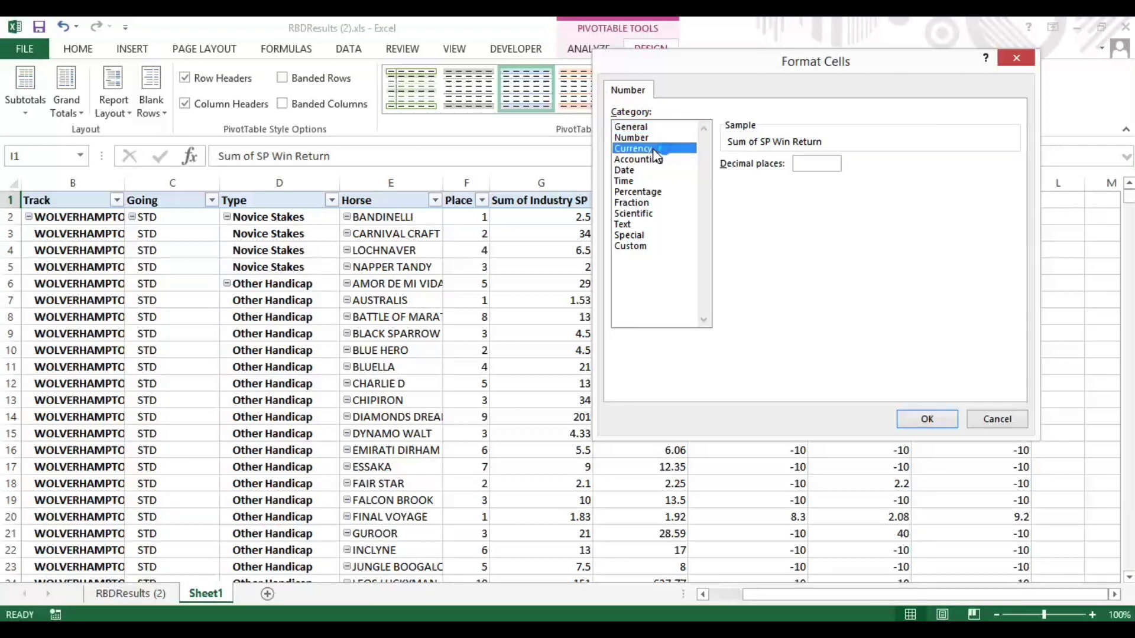
click(756, 251)
click(927, 419)
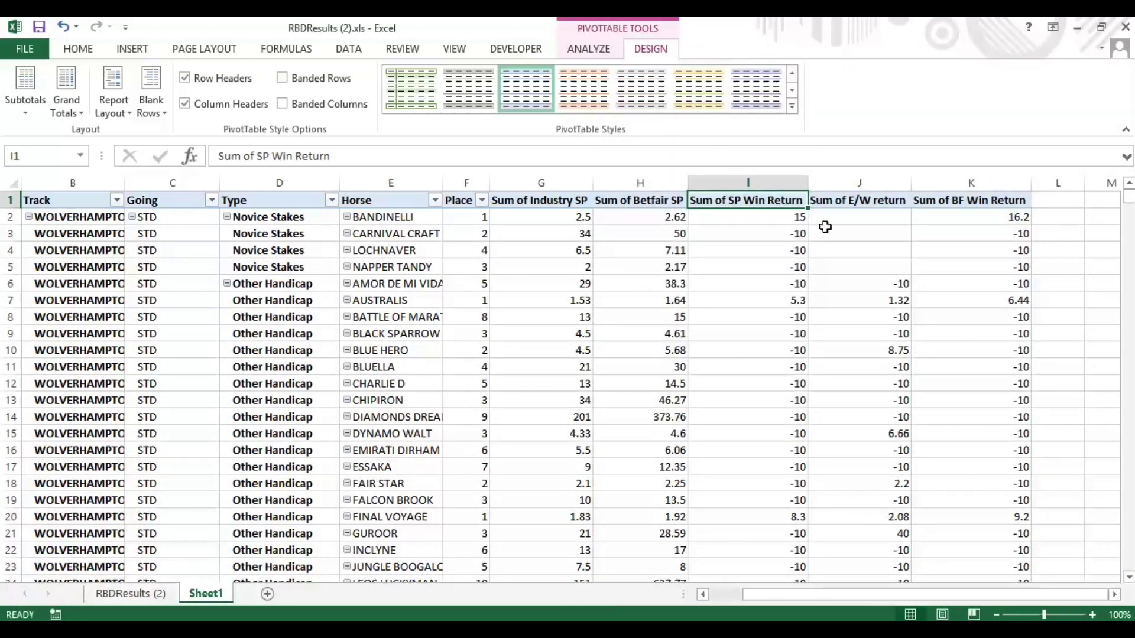
Step: Format Sum of E/W return (column J) as currency with red negatives
click(845, 204)
right_click(845, 204)
click(923, 256)
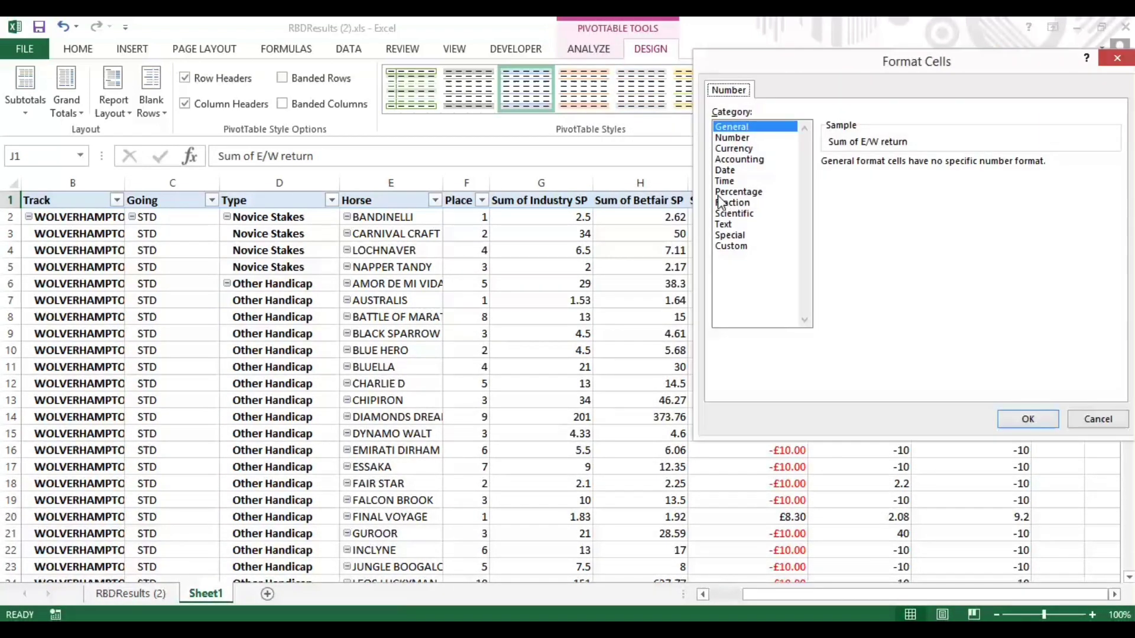
click(753, 151)
click(868, 251)
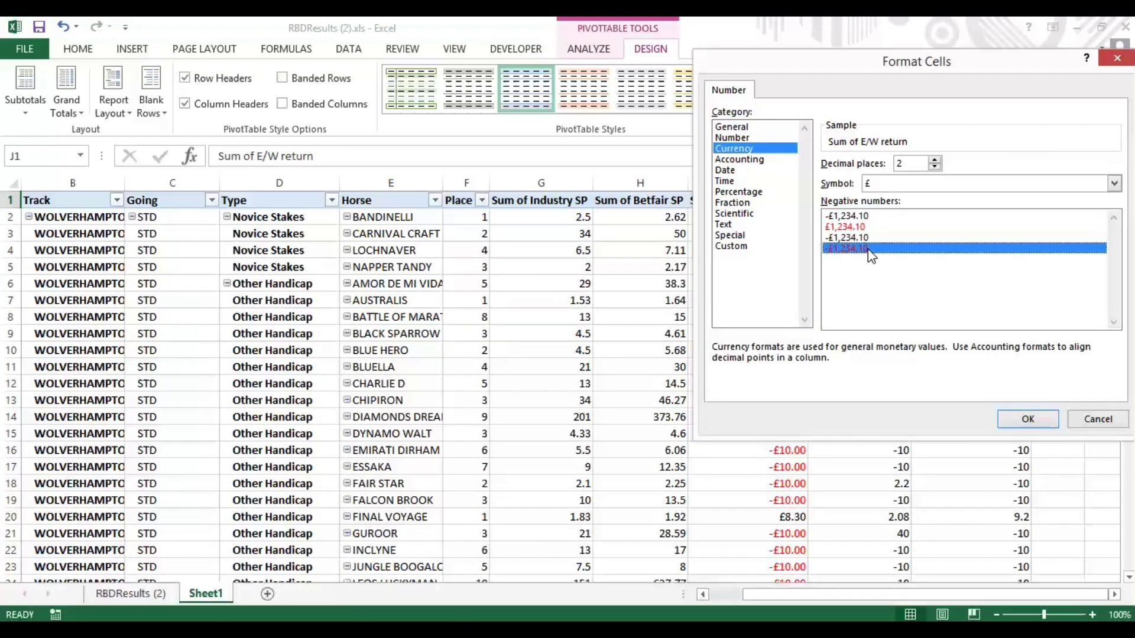
key(Return)
Step: Format Sum of BF Win Return (column K) as currency with red negatives
click(968, 199)
right_click(969, 200)
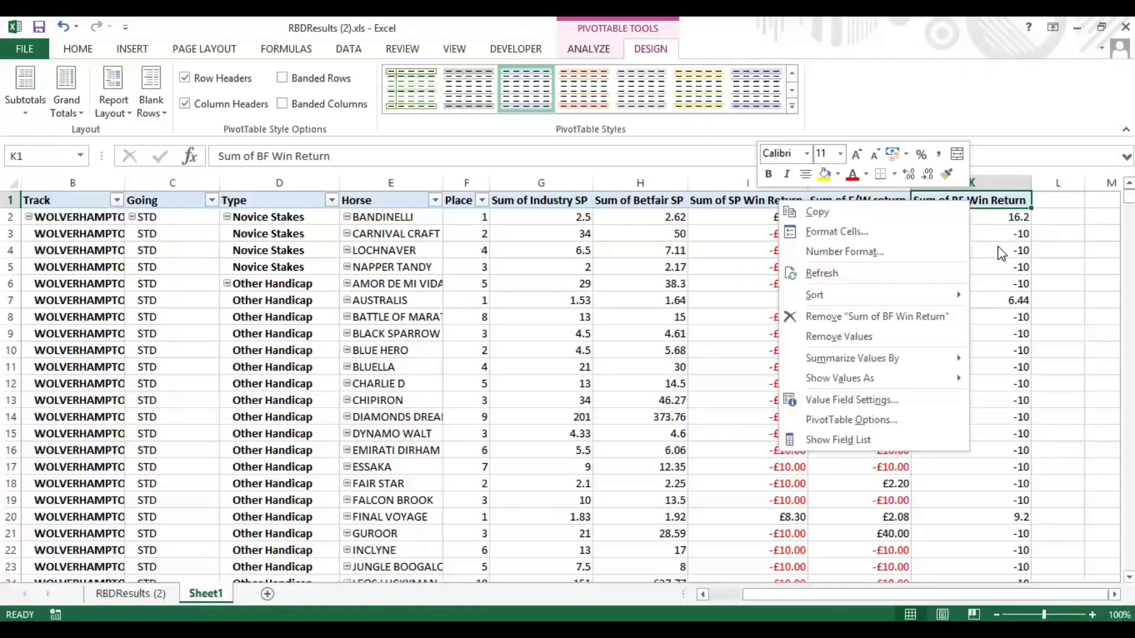
click(901, 253)
click(724, 152)
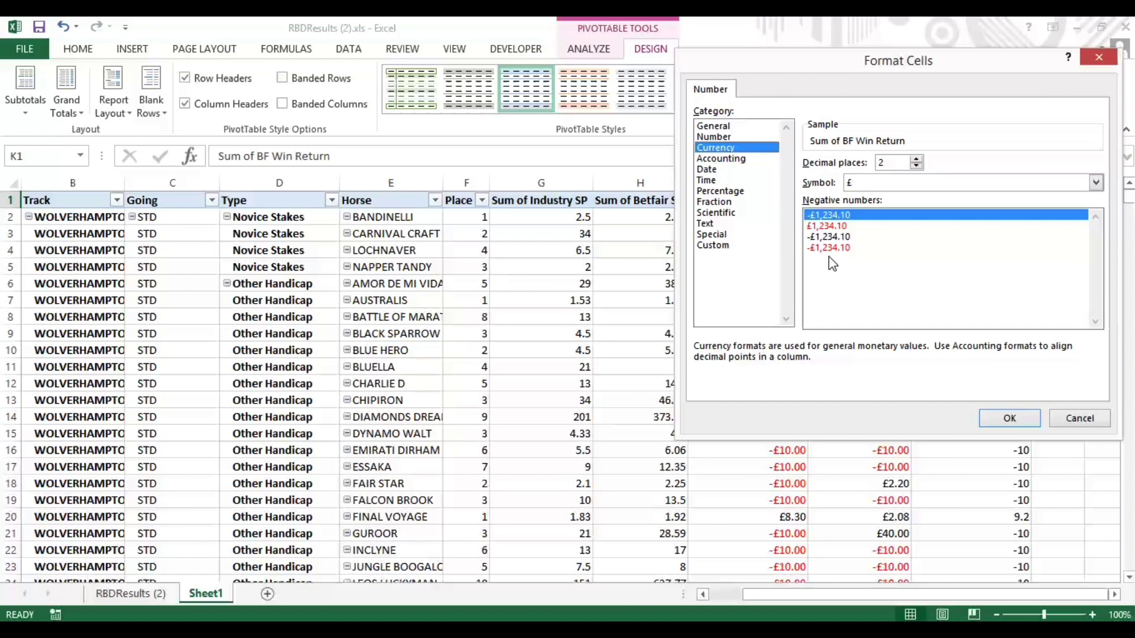
click(833, 252)
key(Return)
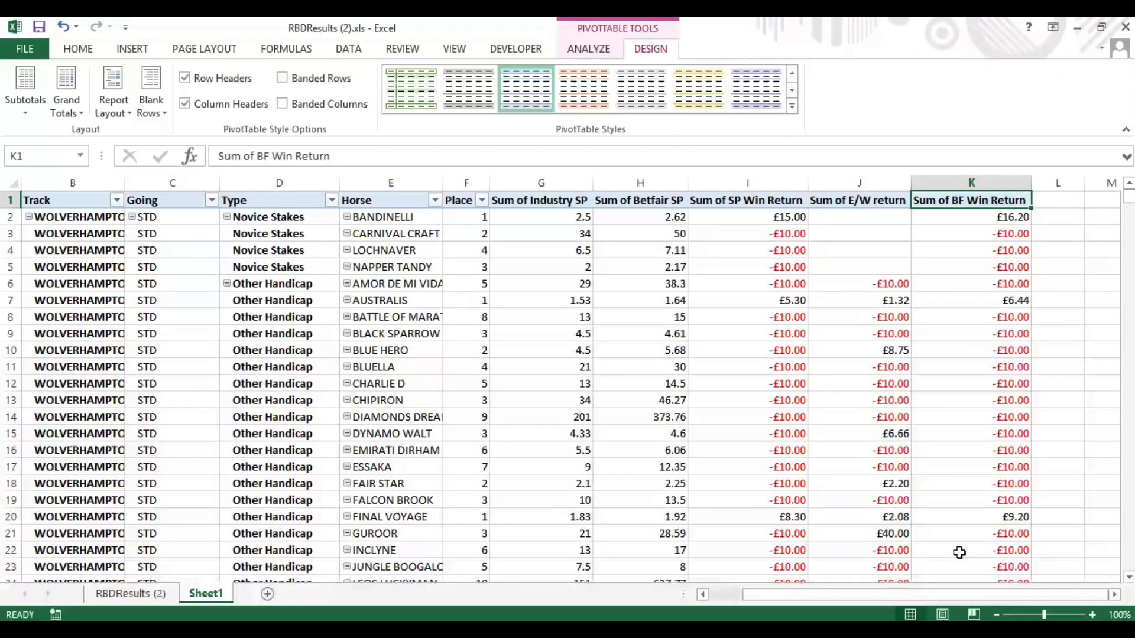
drag(948, 592, 813, 592)
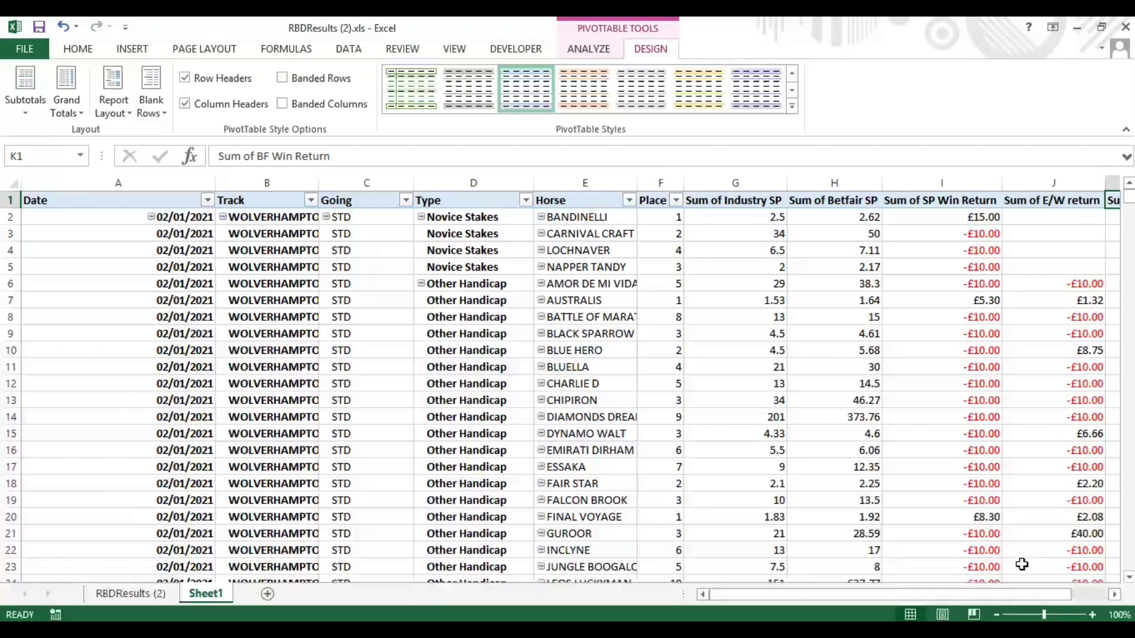
Step: Zoom out to 70%, select the whole sheet and autofit columns so track and horse names show
click(997, 614)
click(997, 614)
click(997, 614)
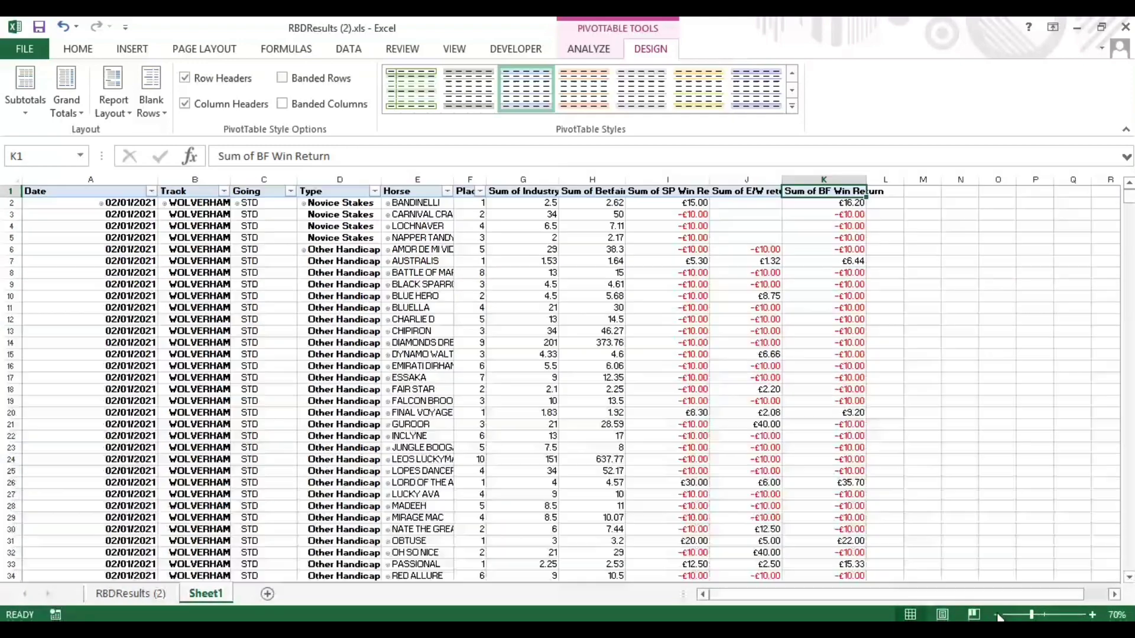
click(17, 179)
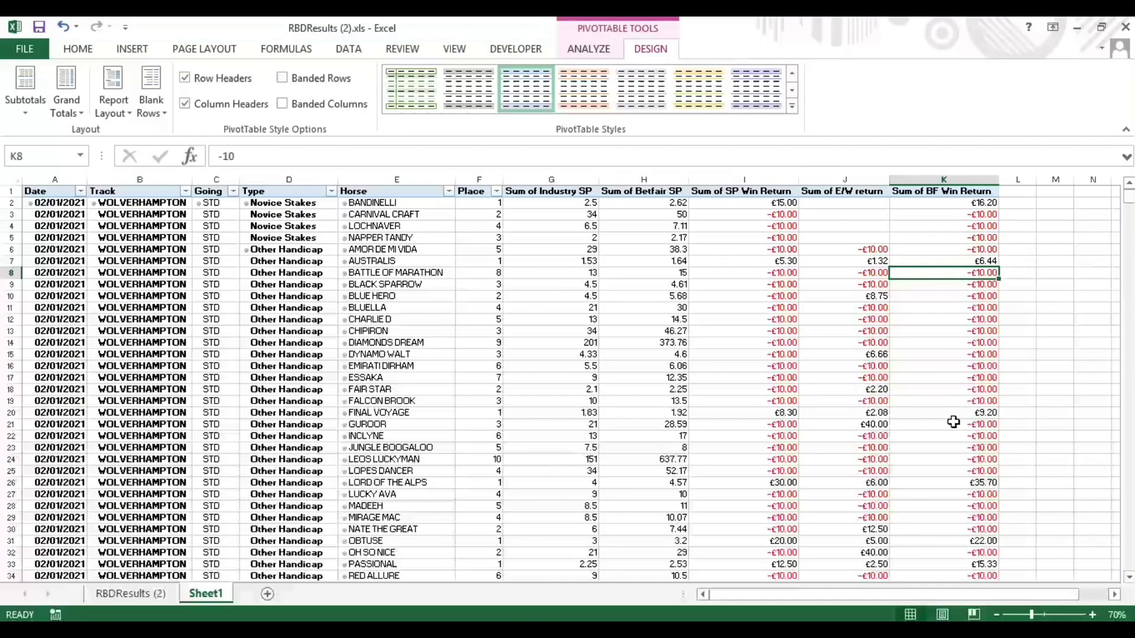
drag(975, 598, 1002, 598)
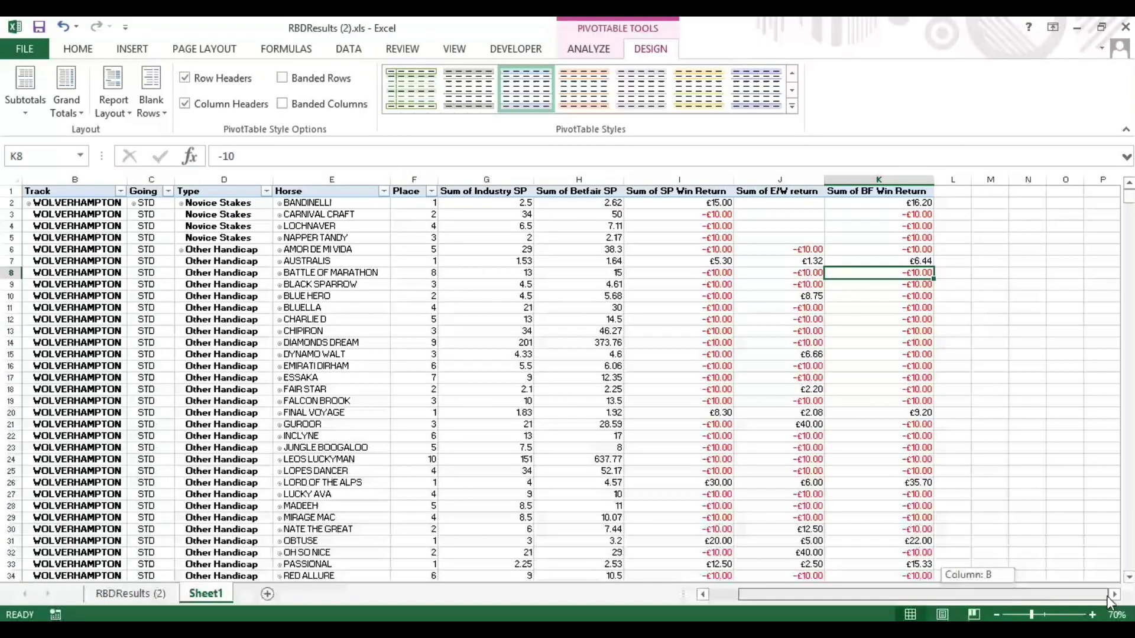
Step: Select the Sum of SP Win Return field and bring up the PivotTable ANALYZE options
click(981, 194)
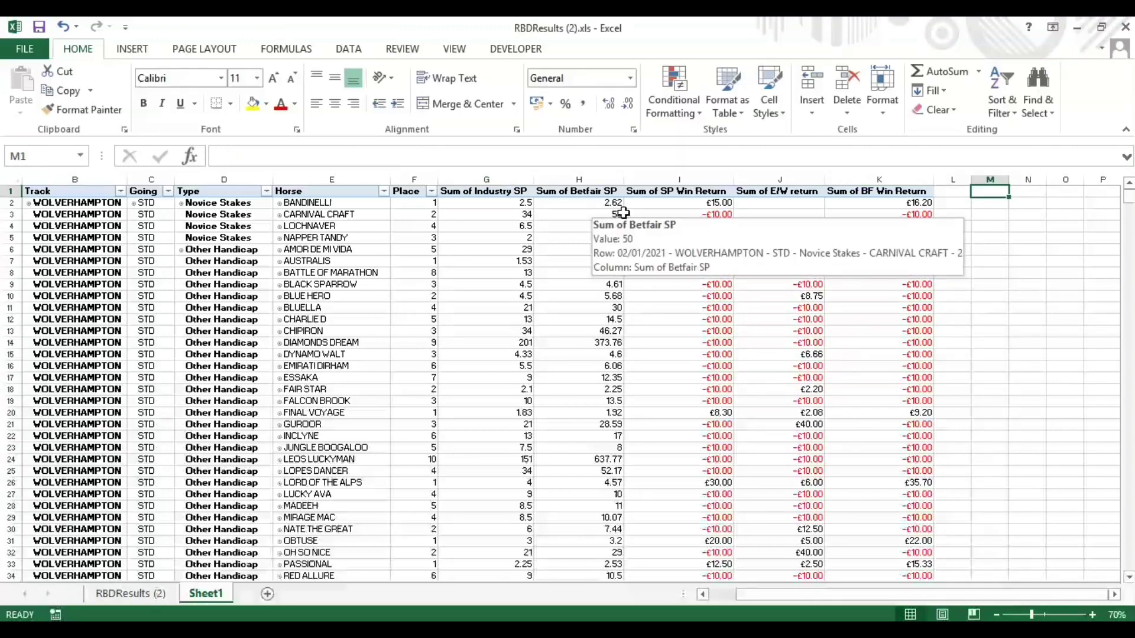
mouse_move(649, 204)
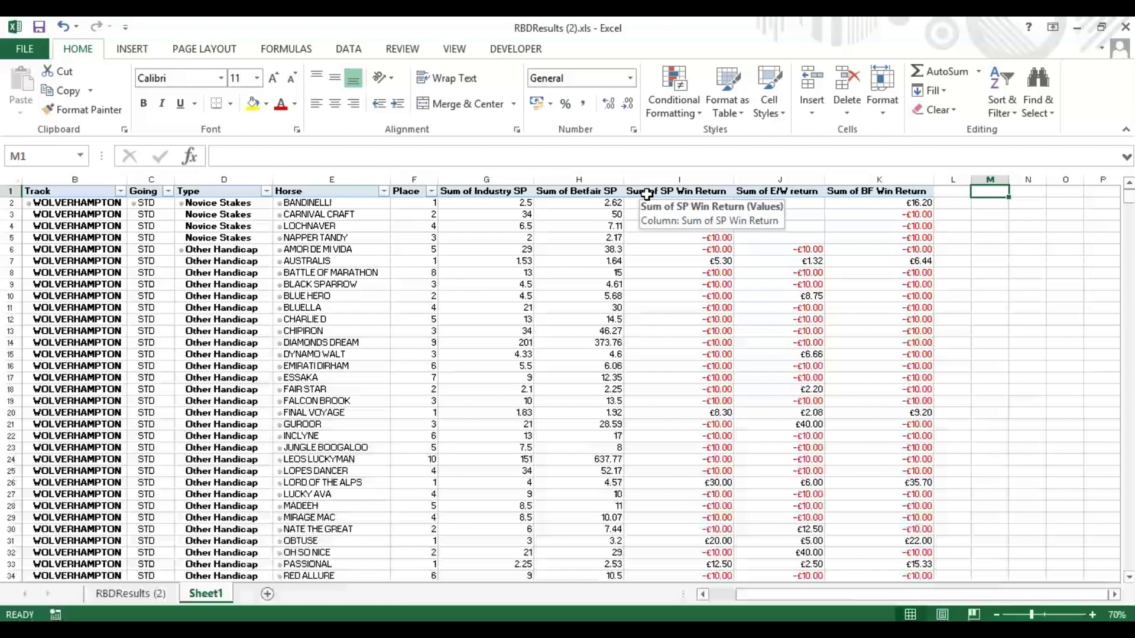
click(646, 193)
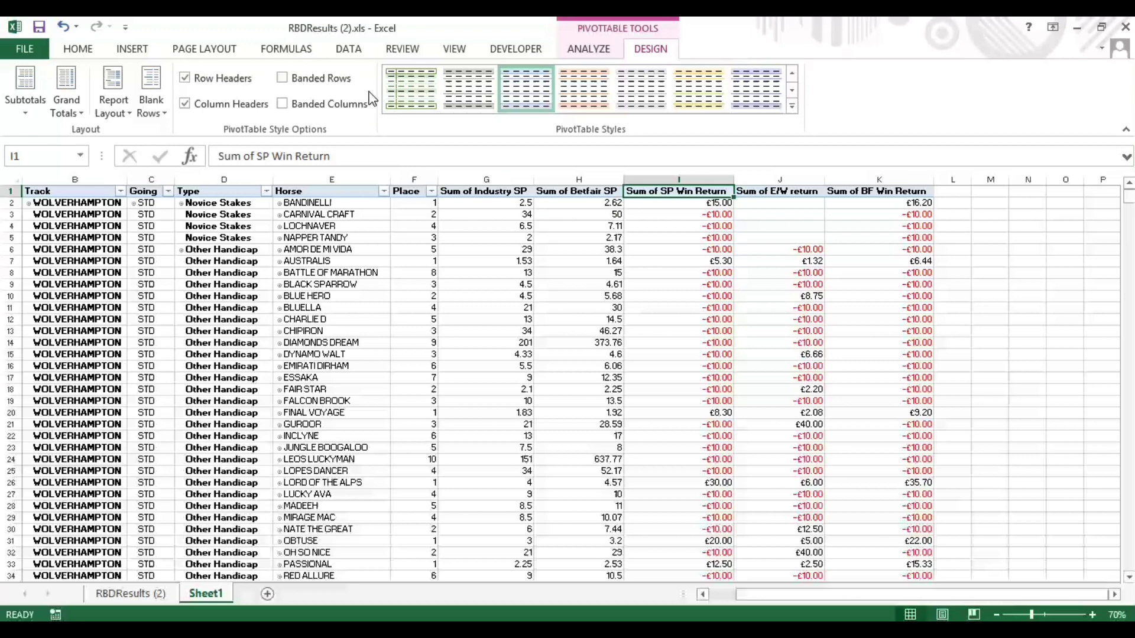
click(575, 51)
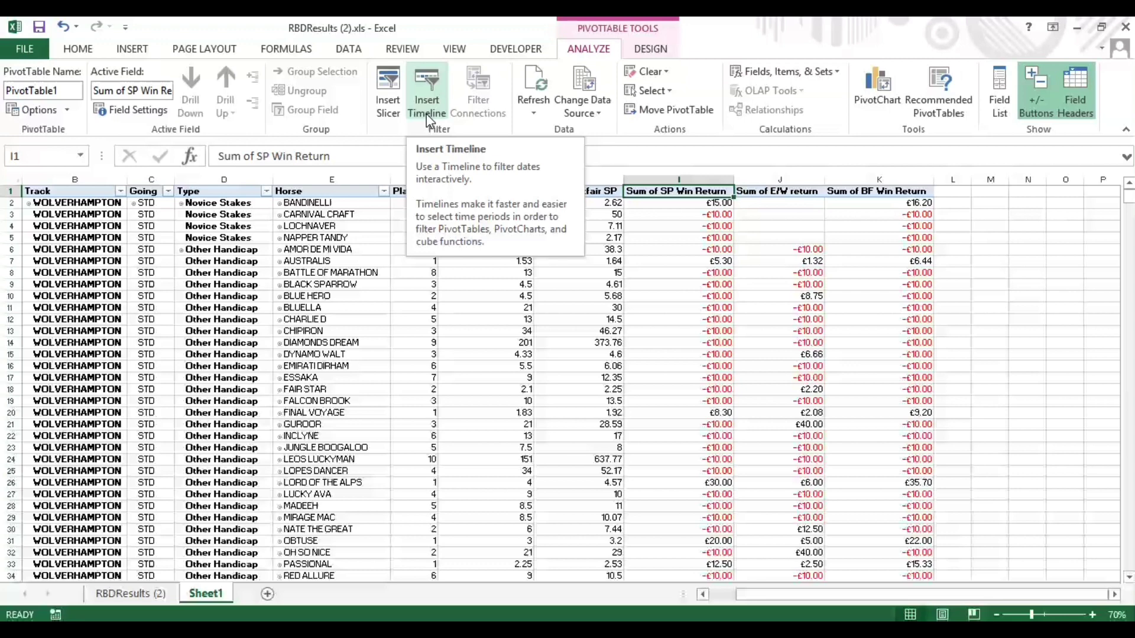
Step: Insert slicers for the Pace, Class and Runners fields
click(395, 114)
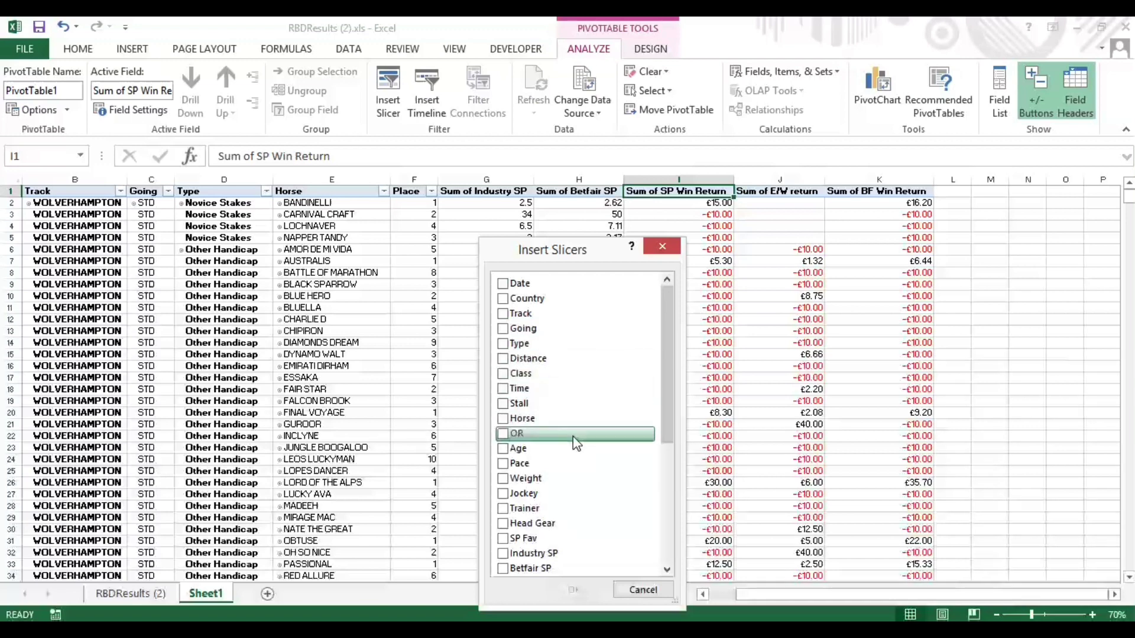
click(504, 464)
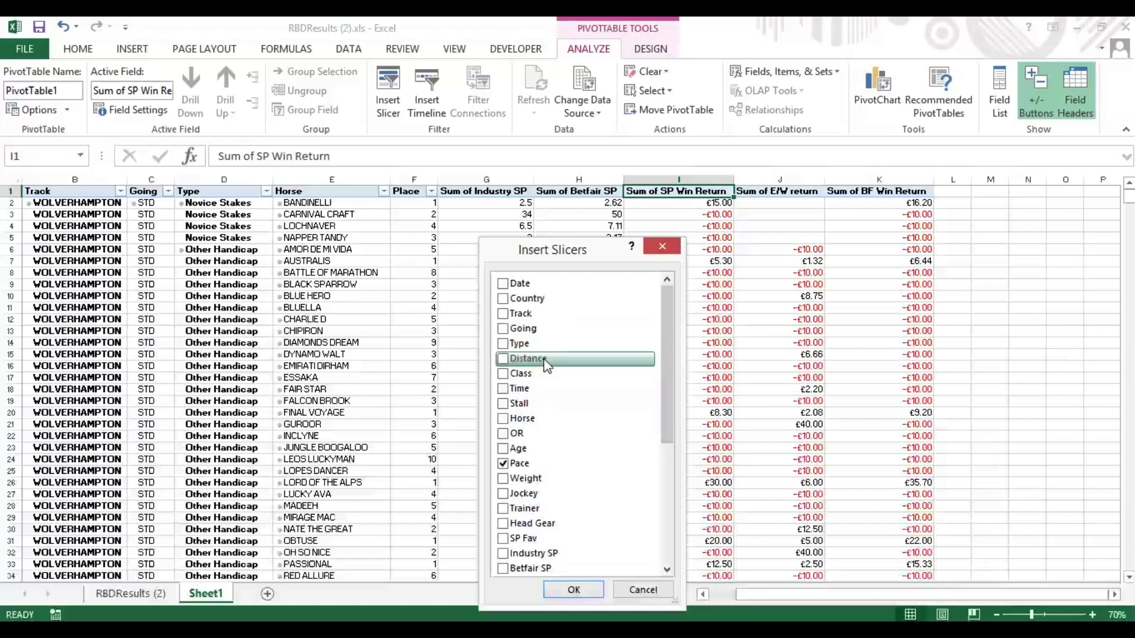
click(535, 374)
drag(669, 361, 650, 444)
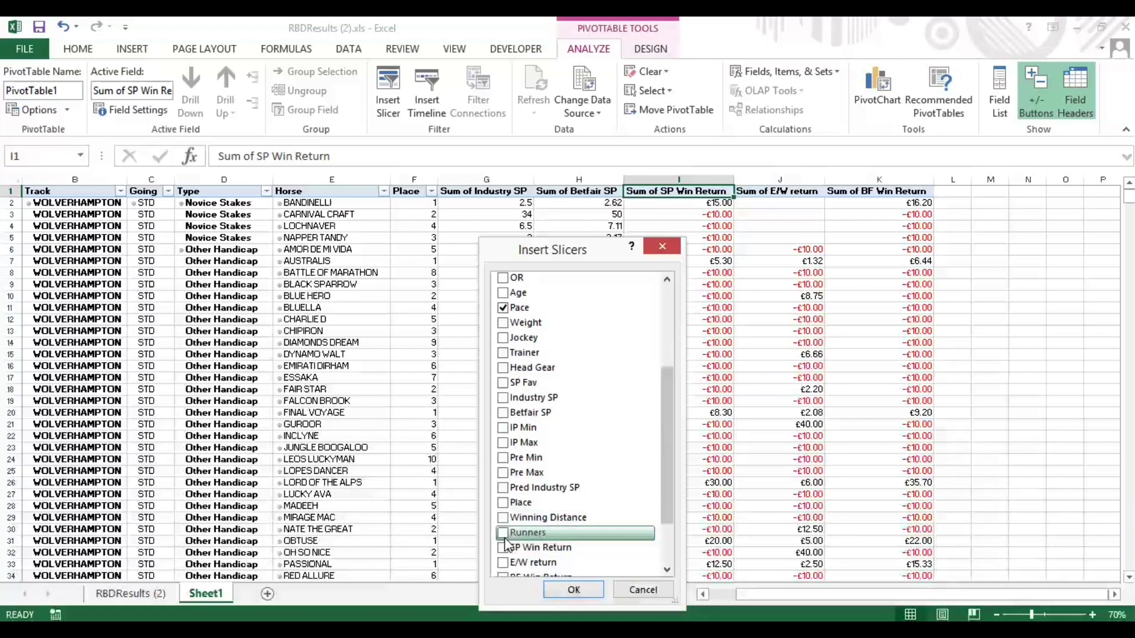
click(531, 533)
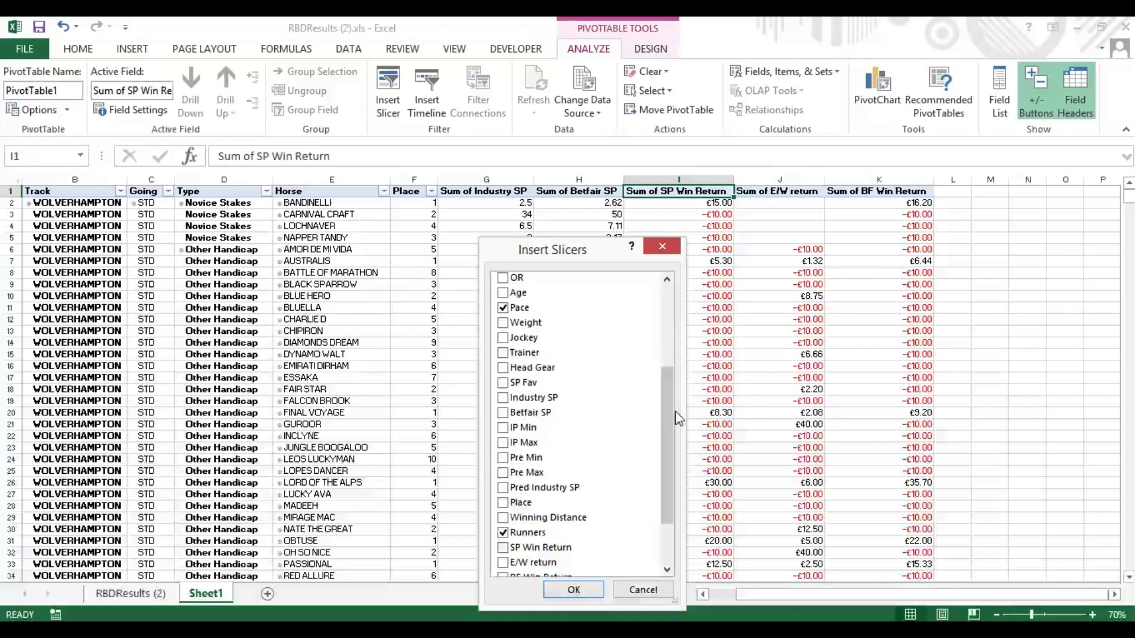
click(573, 590)
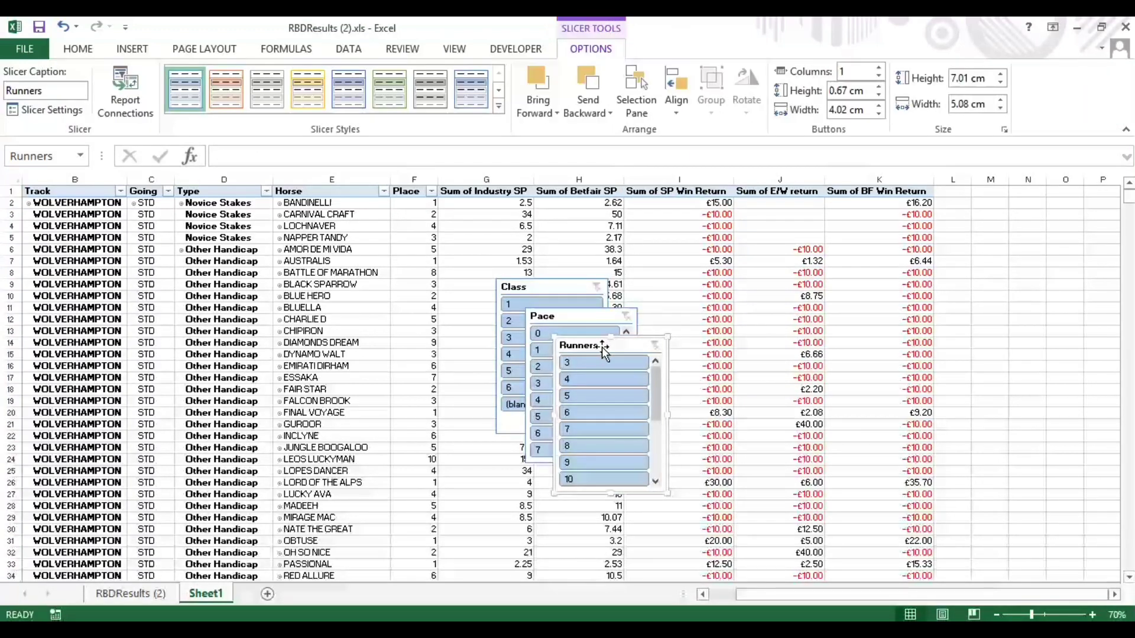
Step: Move the slicers right of the table: Runners on top, Pace below it, Class at the bottom
drag(601, 346, 994, 196)
drag(562, 318, 978, 354)
drag(526, 287, 977, 511)
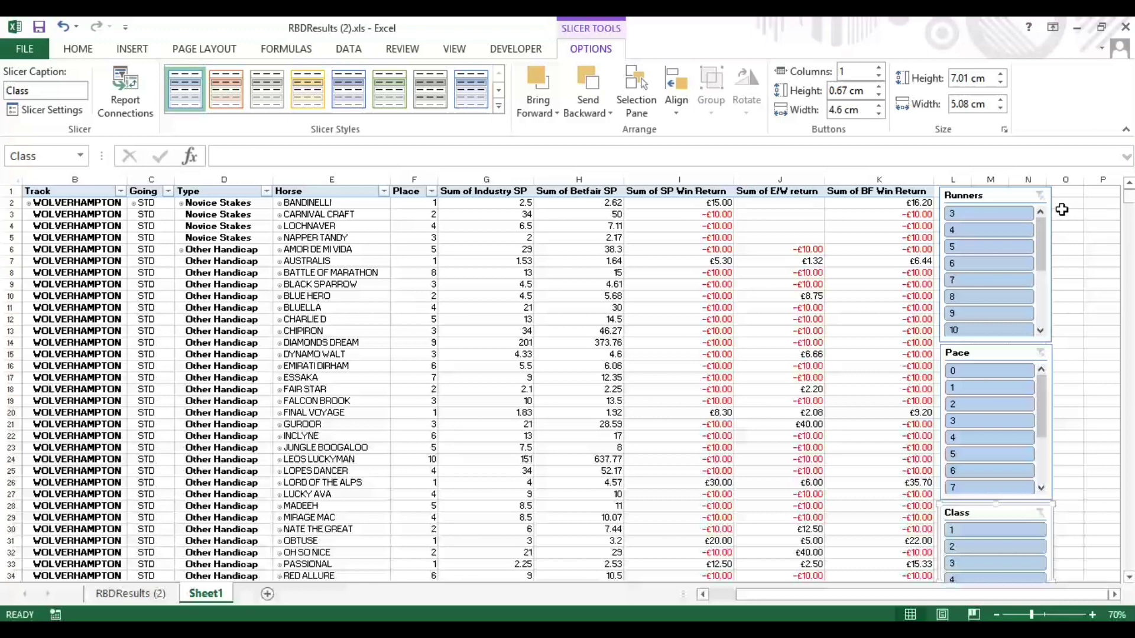
drag(1042, 254, 1032, 211)
Step: Filter the Pace slicer to values 9 and 10
drag(1044, 395, 1040, 383)
drag(1034, 441, 1019, 443)
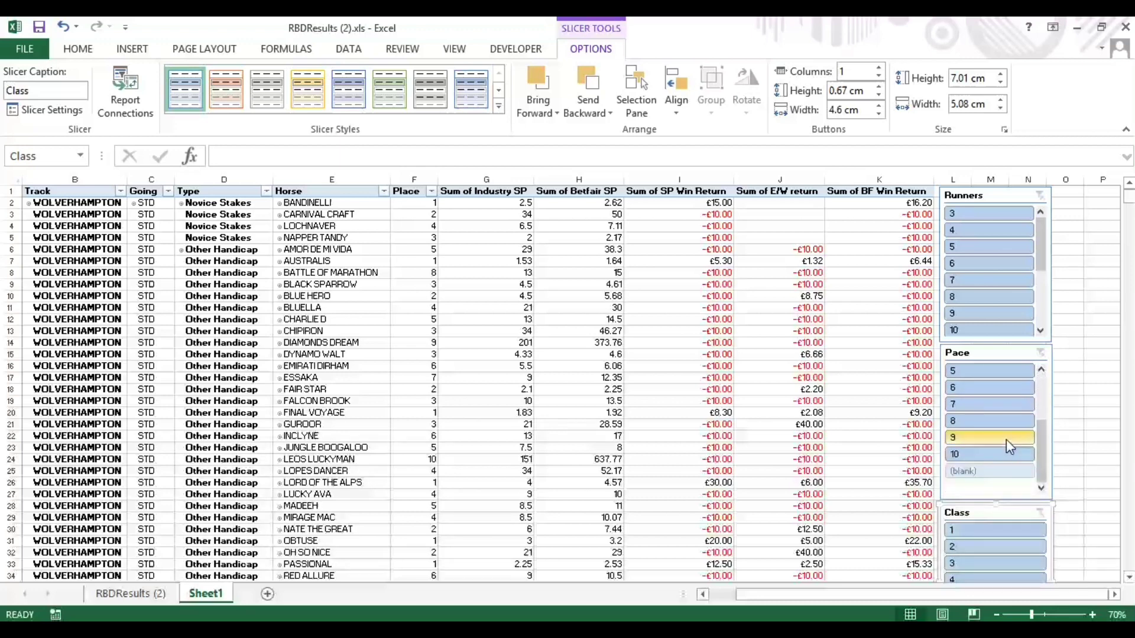
click(1006, 438)
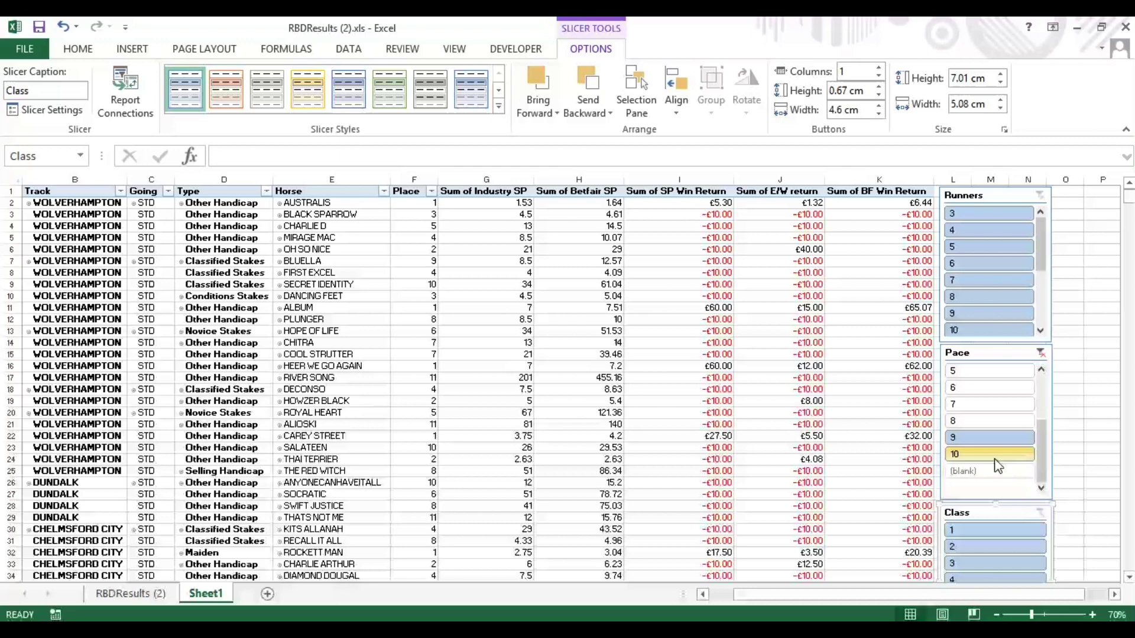
ctrl+click(1000, 458)
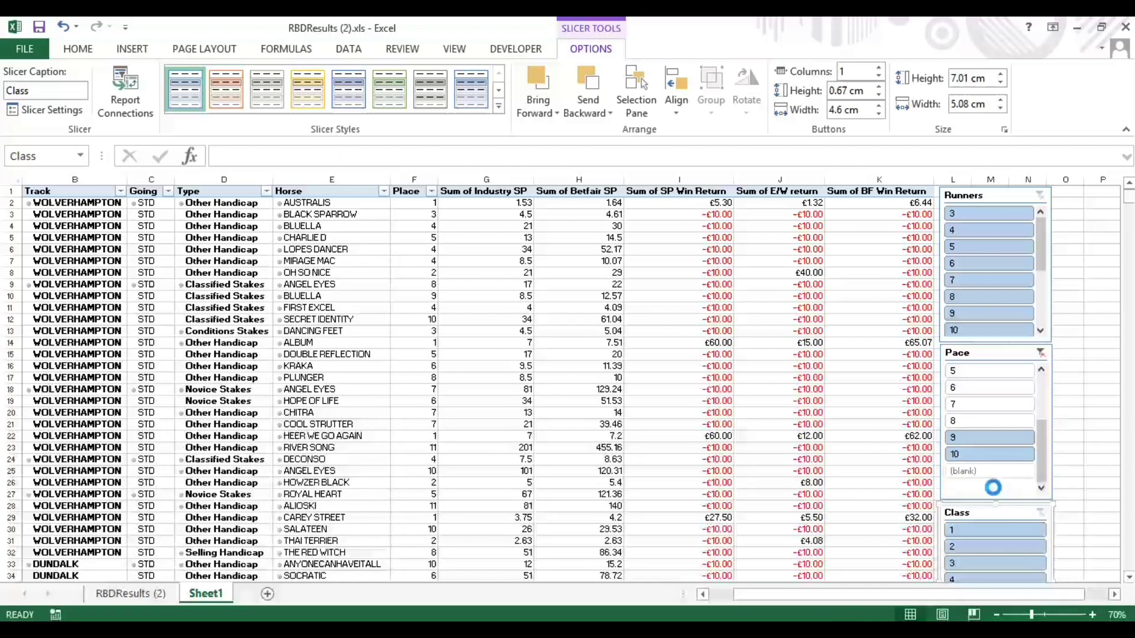
click(1040, 353)
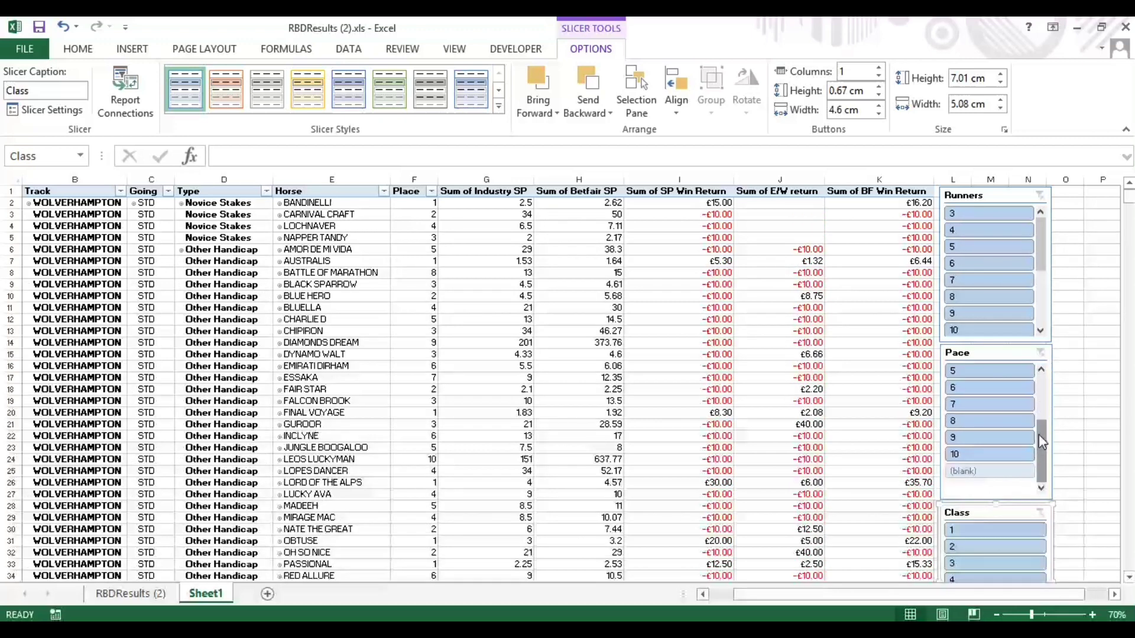
click(1005, 439)
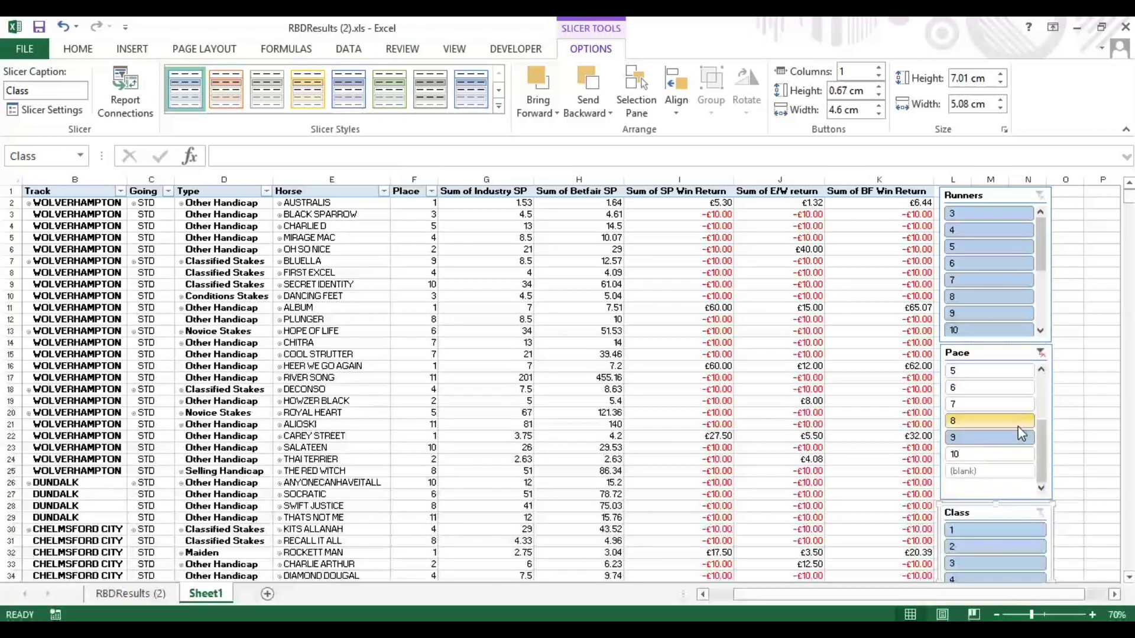
ctrl+click(1000, 454)
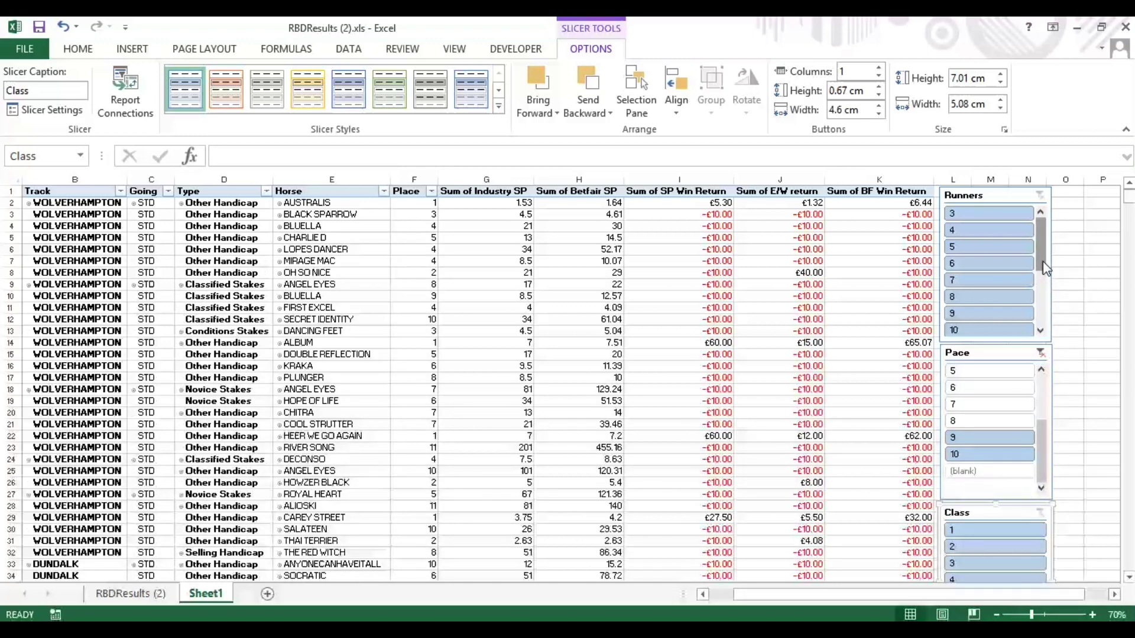
Step: Filter the Runners slicer to 12–15 and the Class slicer to 5 and 6
drag(1042, 255, 1041, 307)
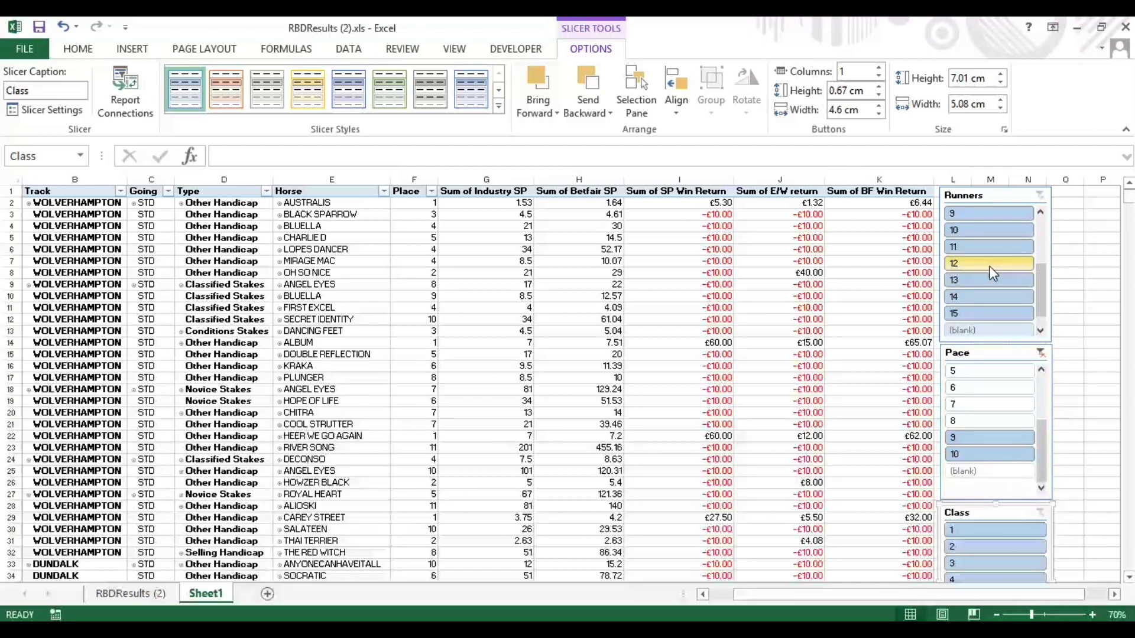
drag(989, 266, 995, 320)
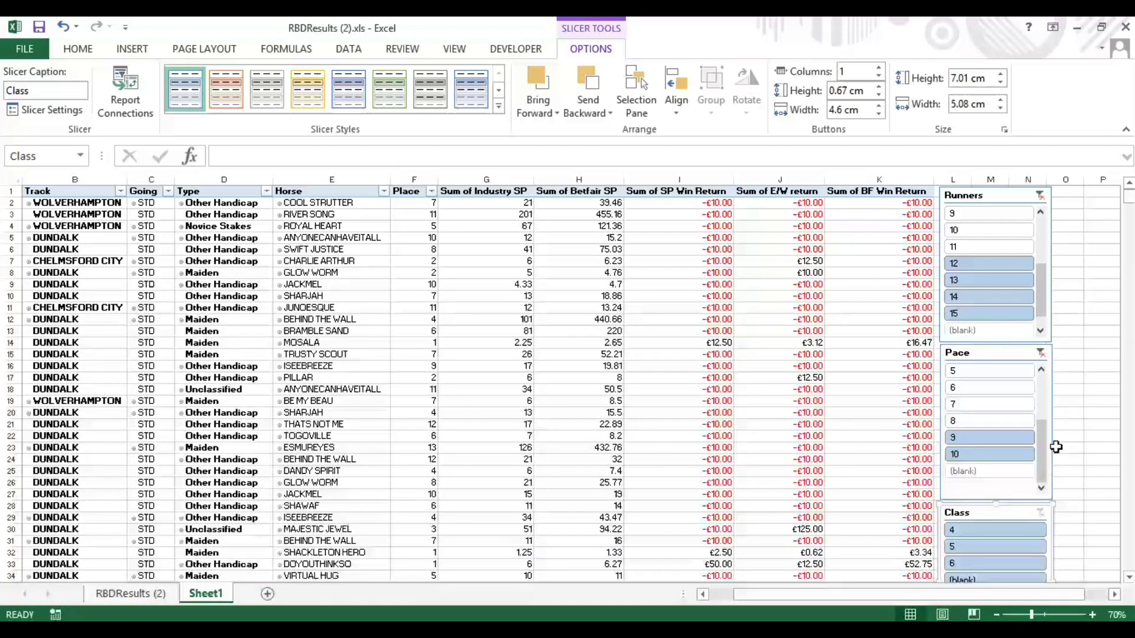
click(1010, 547)
ctrl+click(1006, 559)
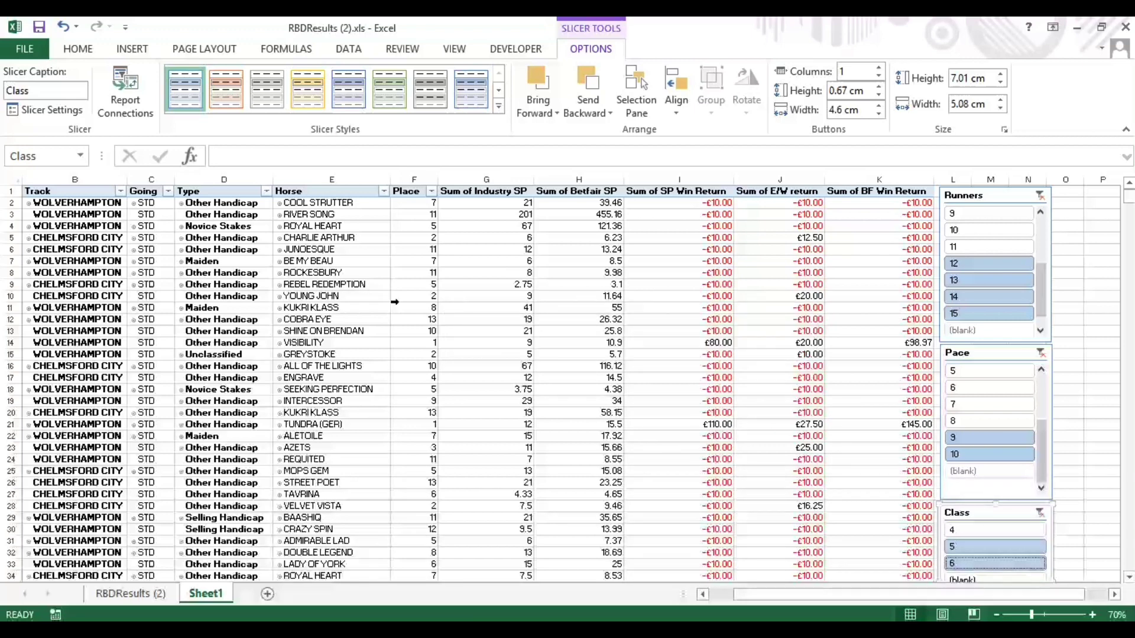
Step: Freeze the top row via Freeze Panes and scroll down to confirm headers stay visible
click(1129, 580)
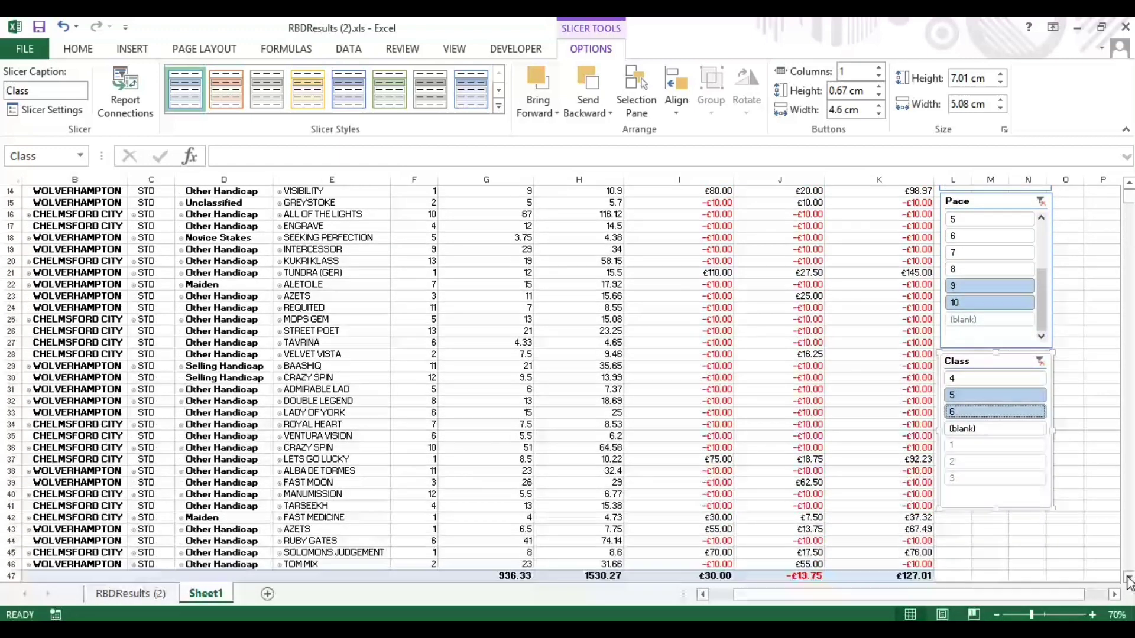
click(1129, 580)
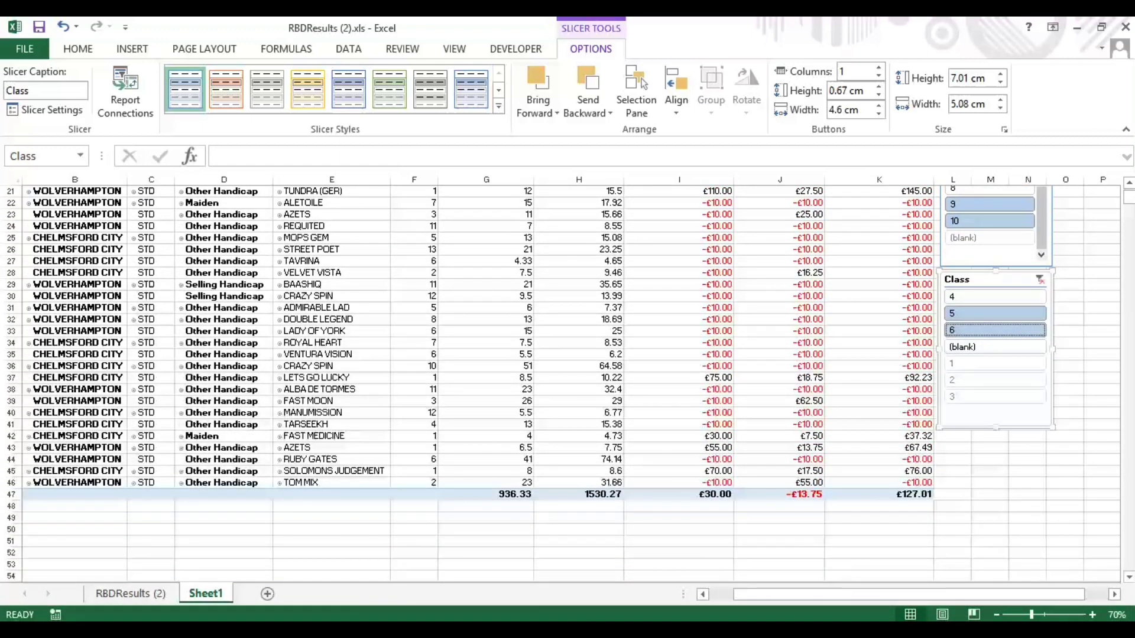
scroll(1129, 198, up, 7)
click(456, 50)
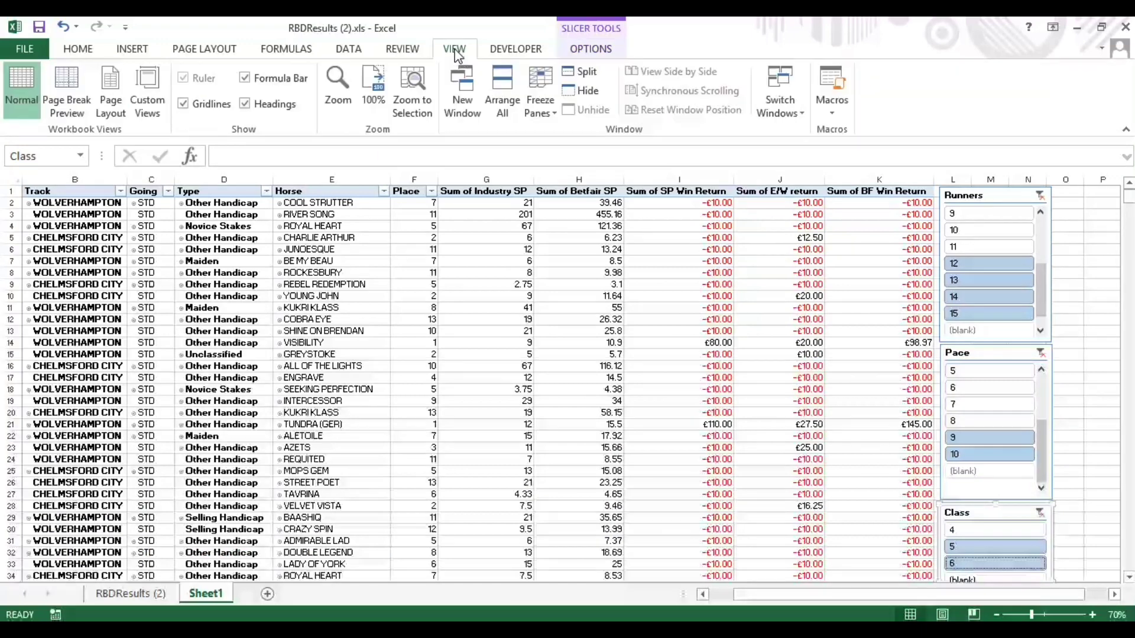
click(540, 109)
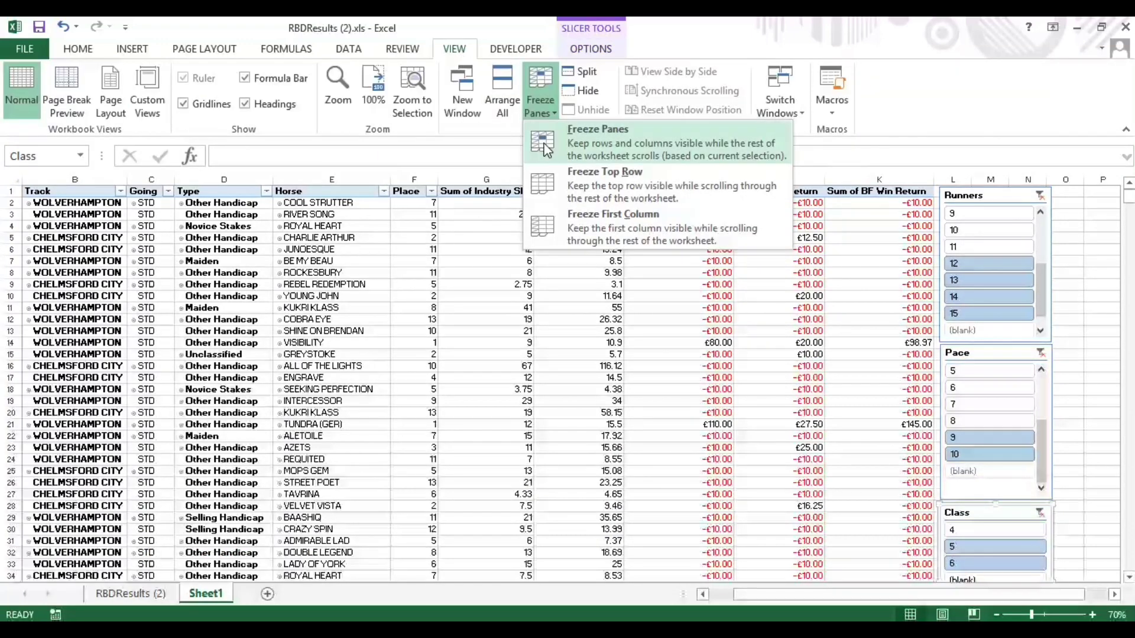
click(601, 177)
click(1128, 577)
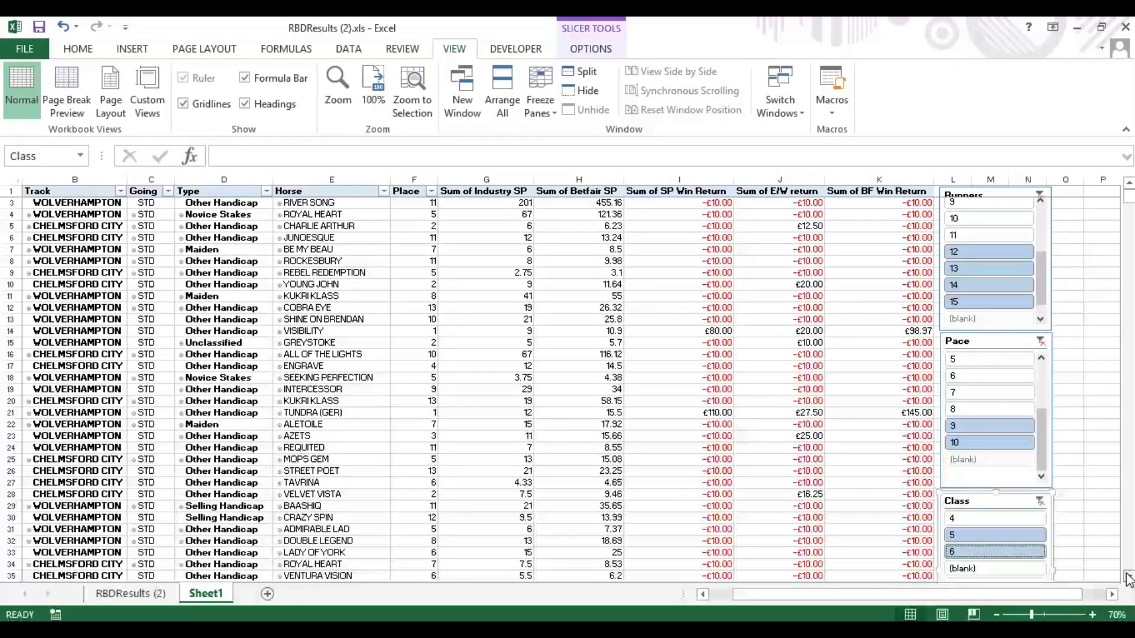
scroll(1128, 577, down, 6)
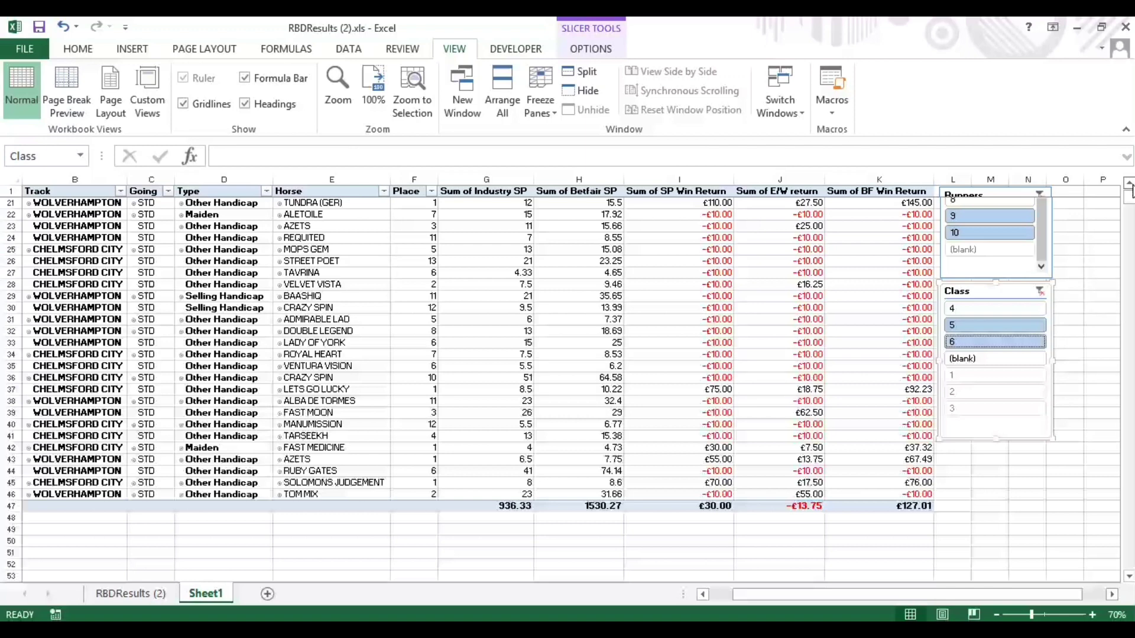
scroll(1129, 188, up, 4)
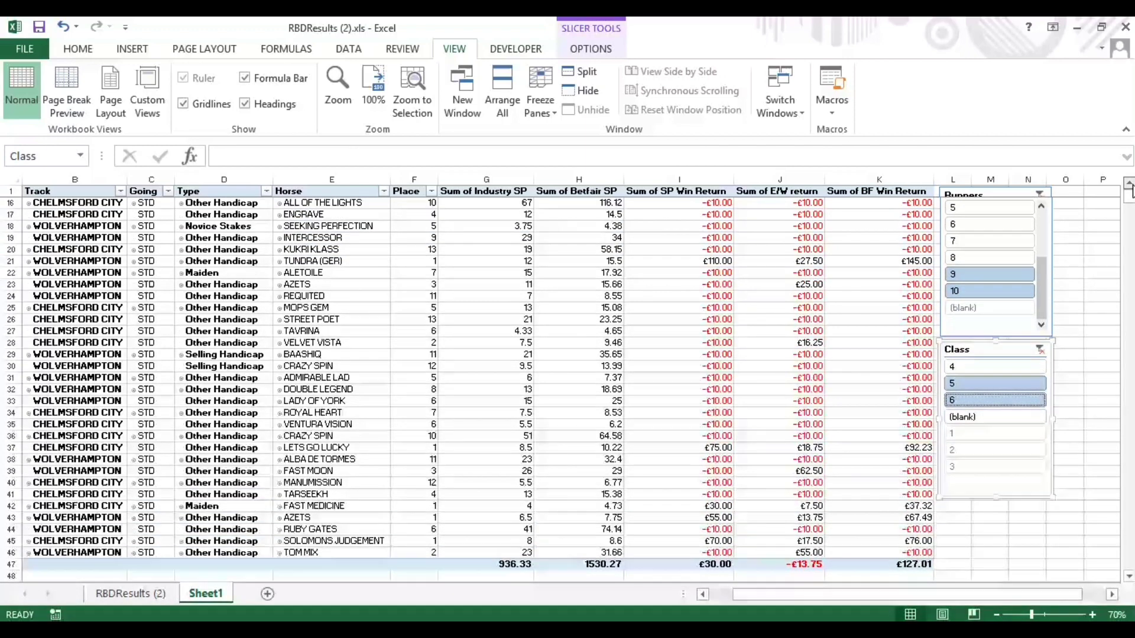
scroll(1129, 188, up, 2)
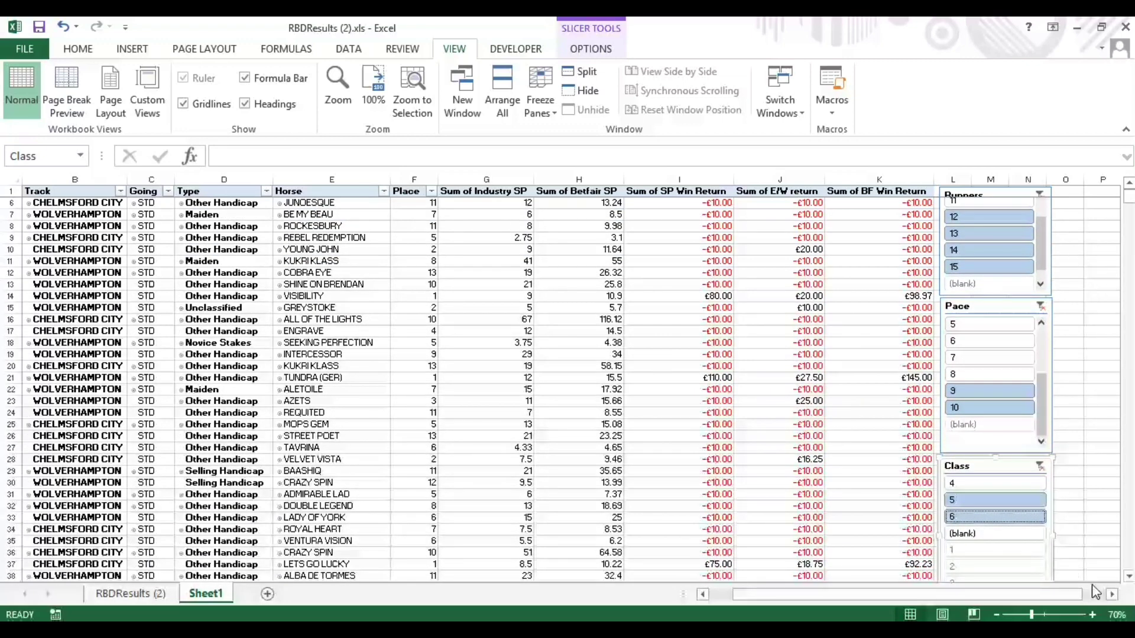
click(1129, 578)
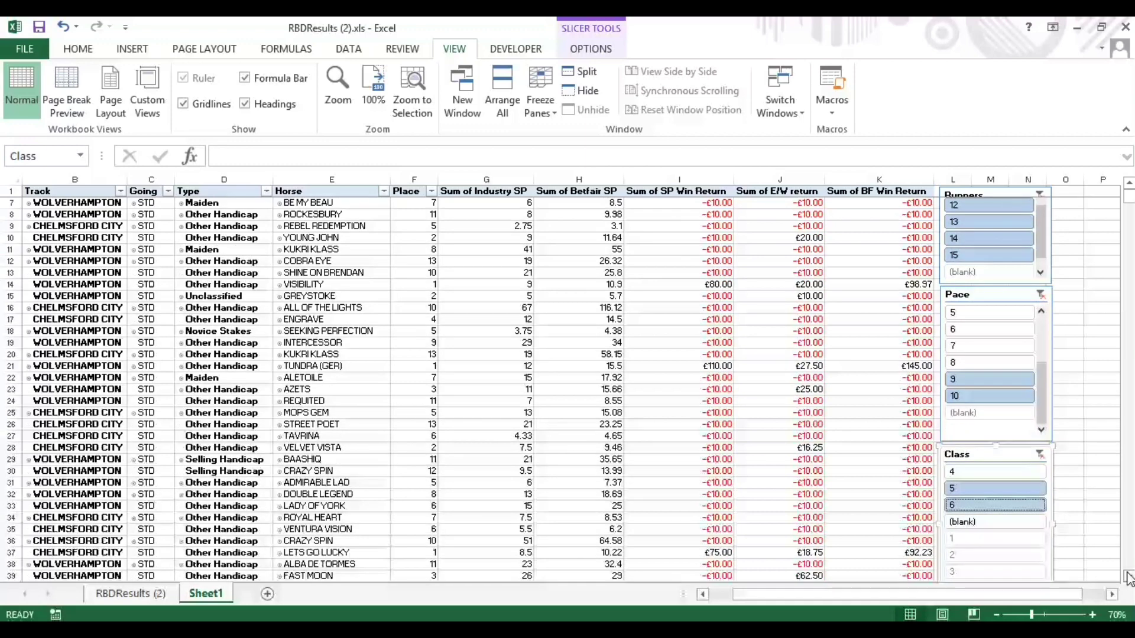
mouse_move(740, 491)
drag(1129, 578, 1129, 578)
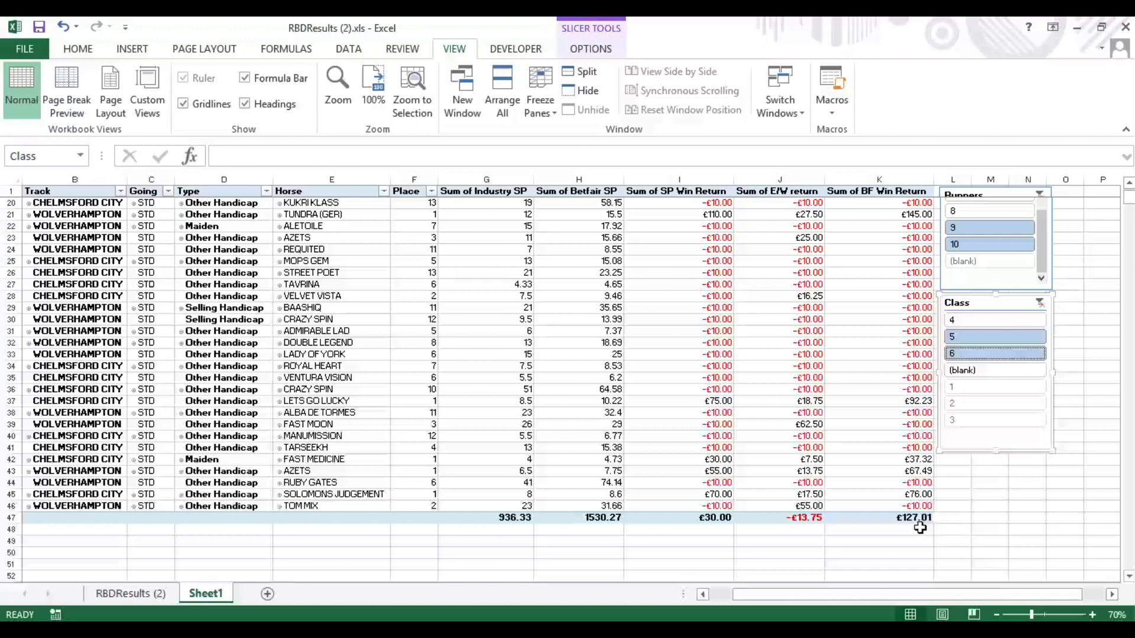
mouse_move(727, 518)
mouse_move(820, 523)
click(1129, 185)
scroll(1129, 185, up, 5)
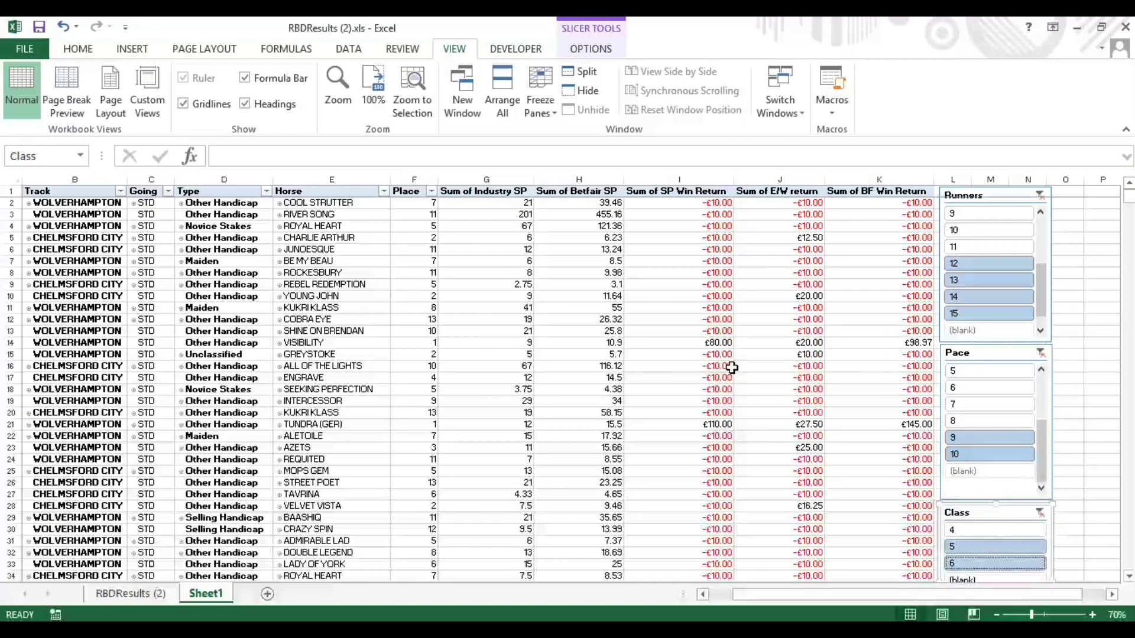
Step: Look over the raw data on the RBDResults (2) sheet
click(140, 593)
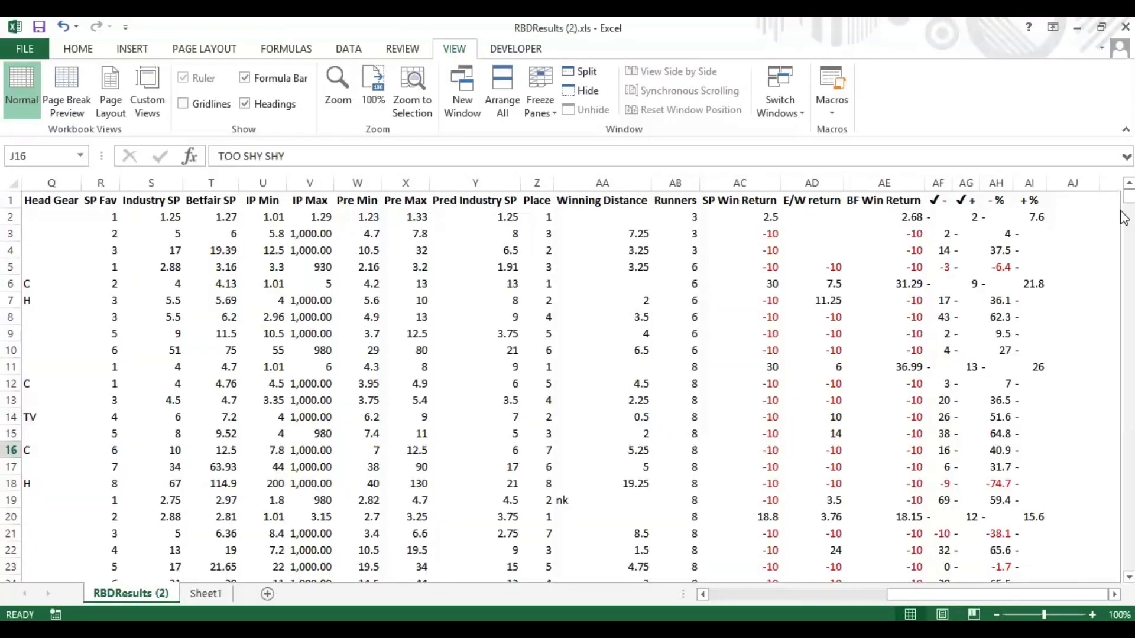
drag(1127, 198, 1127, 211)
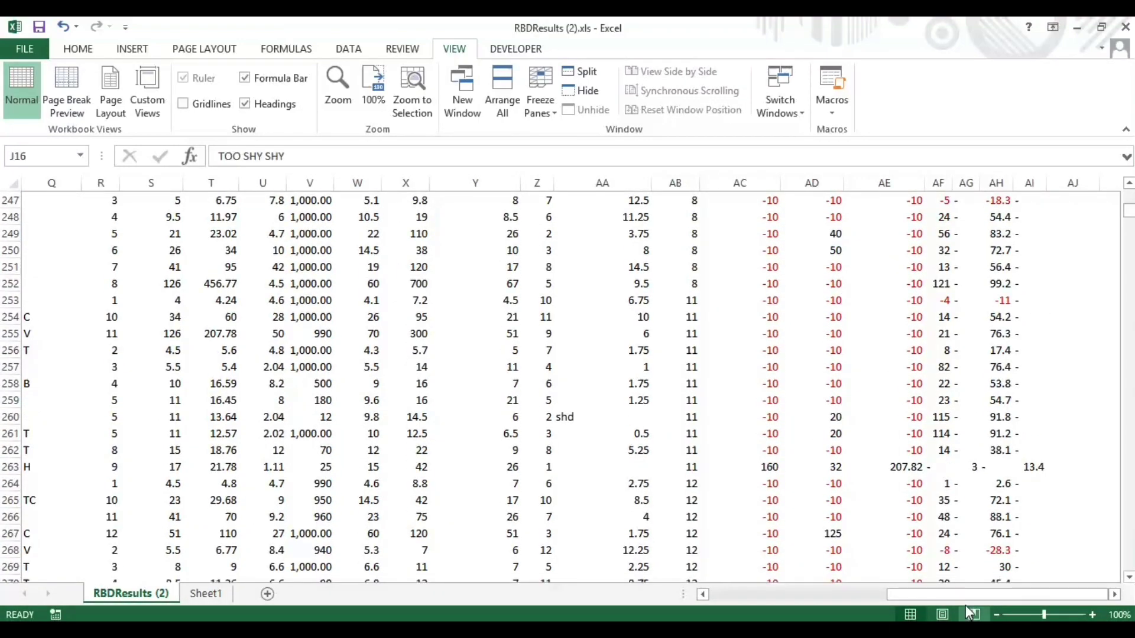
drag(969, 595, 699, 597)
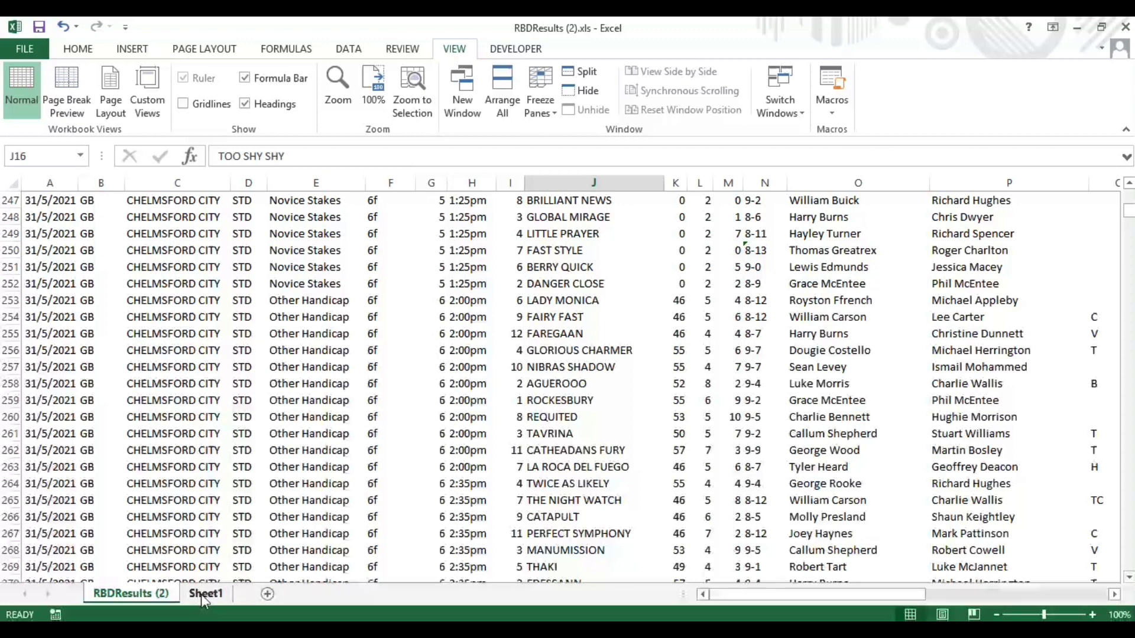
Step: Refresh PivotTable1 on Sheet1 from its source data, then go back to RBDResults (2)
click(202, 594)
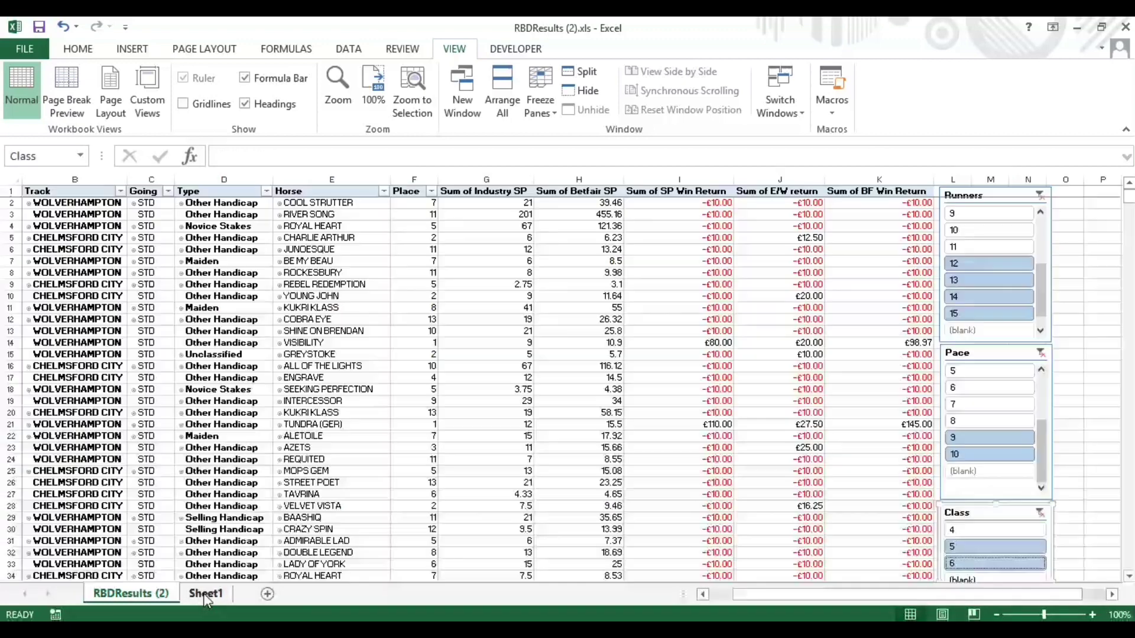
click(501, 272)
click(588, 49)
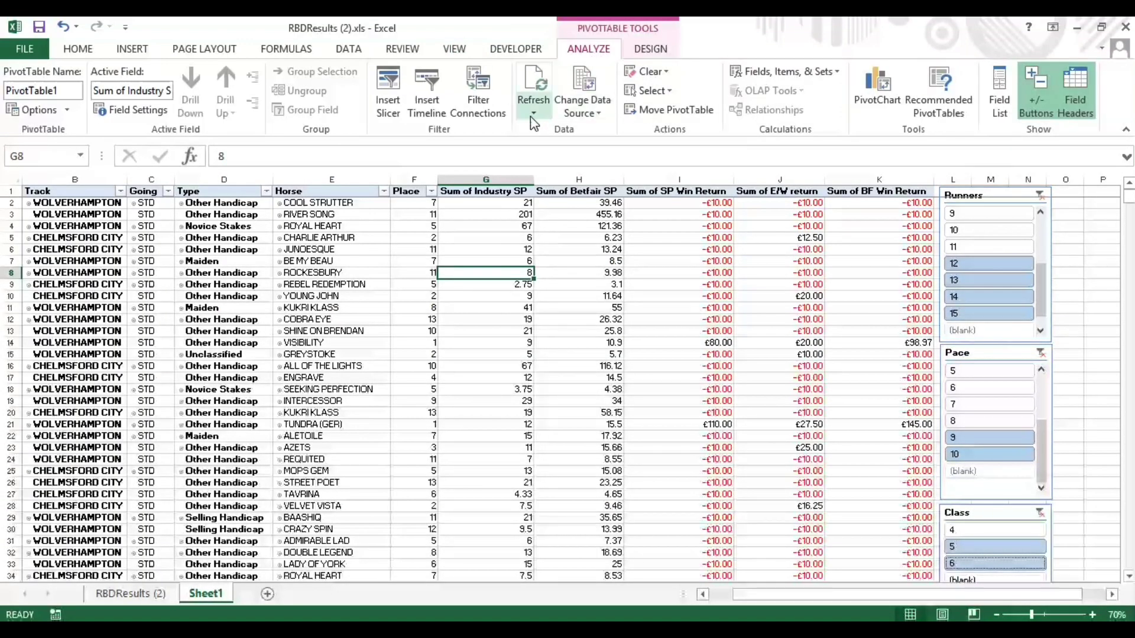
click(534, 92)
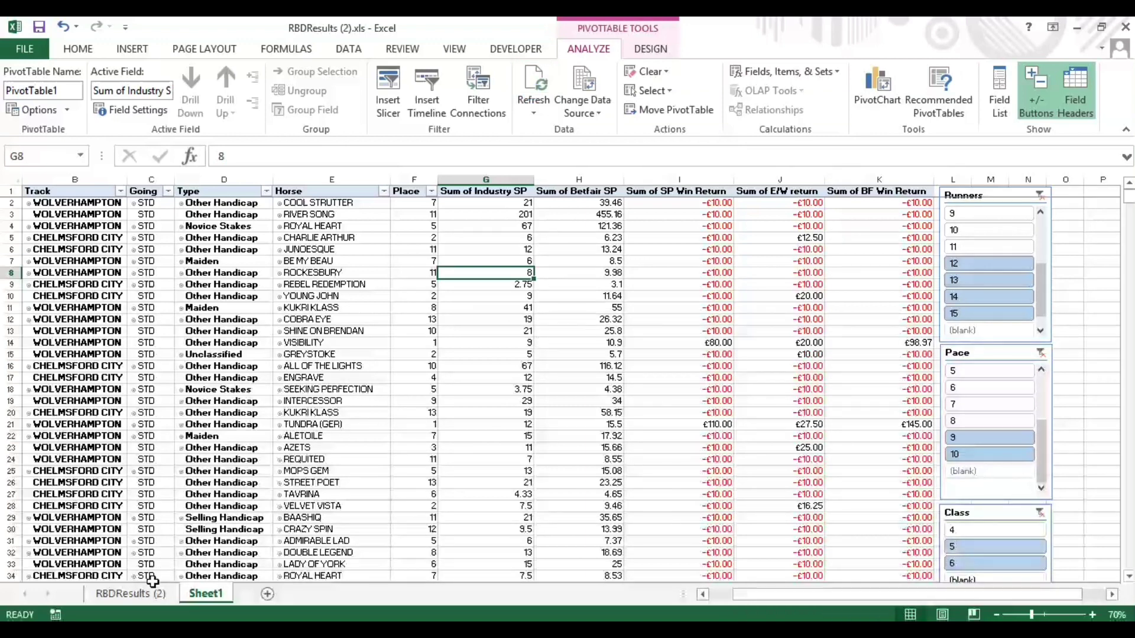
click(136, 593)
drag(795, 591, 1082, 594)
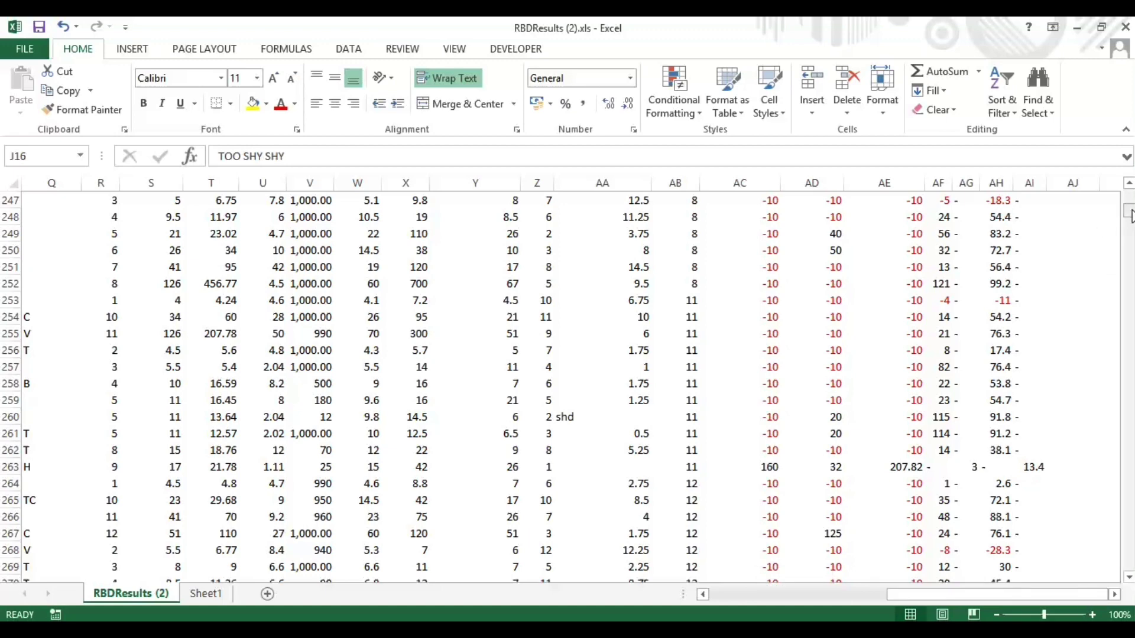
Step: Scroll through RBDResults (2) to its last data row, then return to Sheet1
drag(1129, 213, 1129, 197)
drag(951, 594, 708, 606)
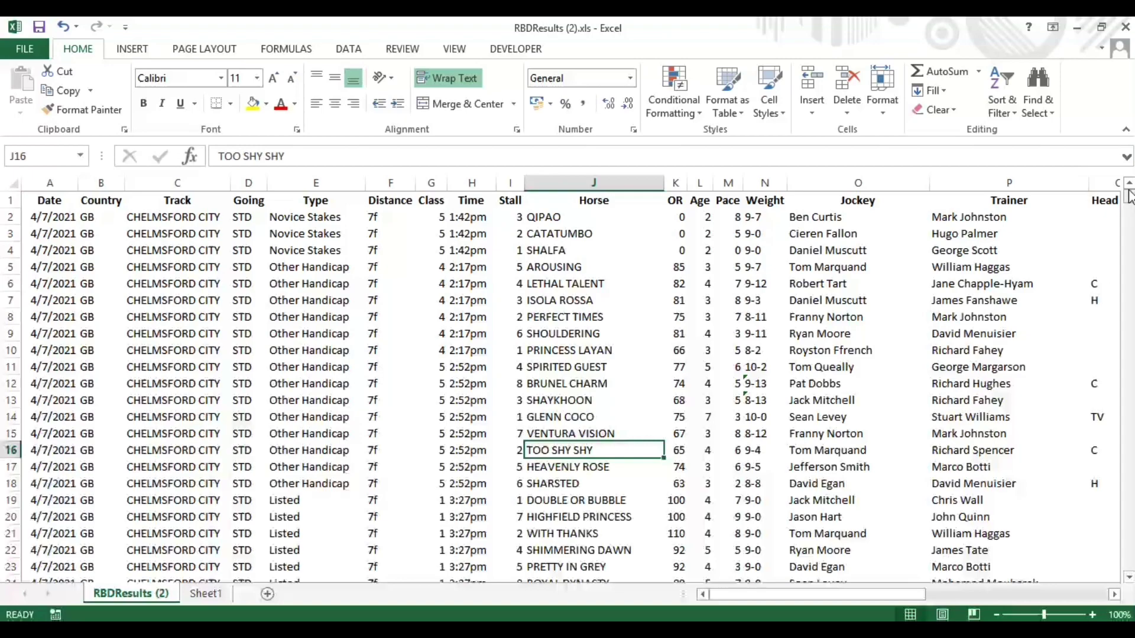
drag(1130, 200, 1110, 591)
scroll(266, 450, down, 4)
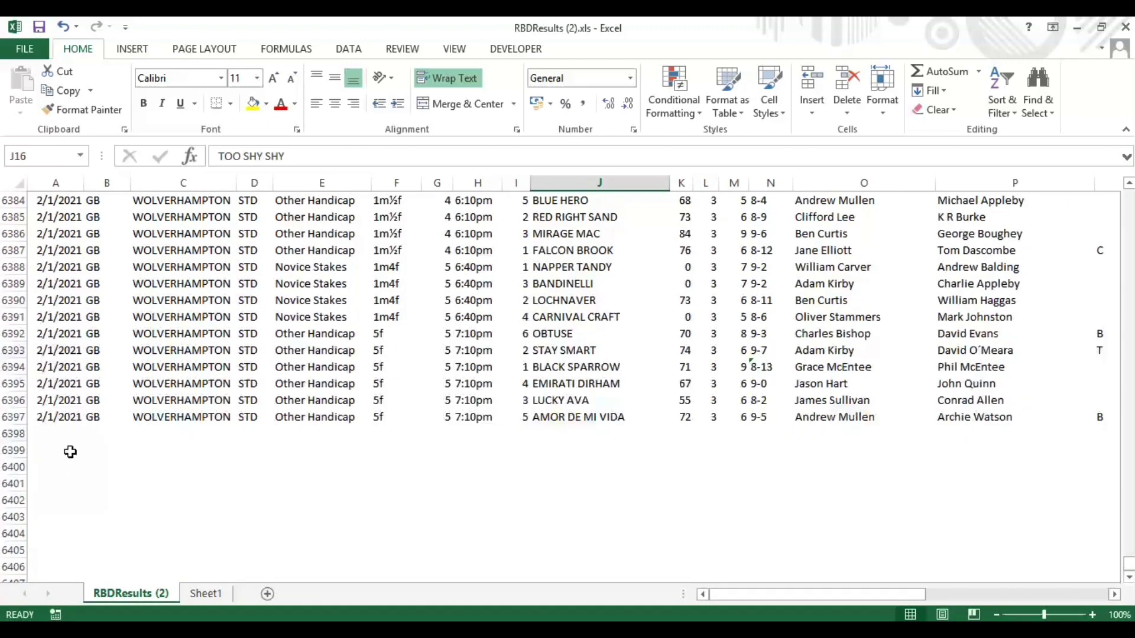
click(205, 594)
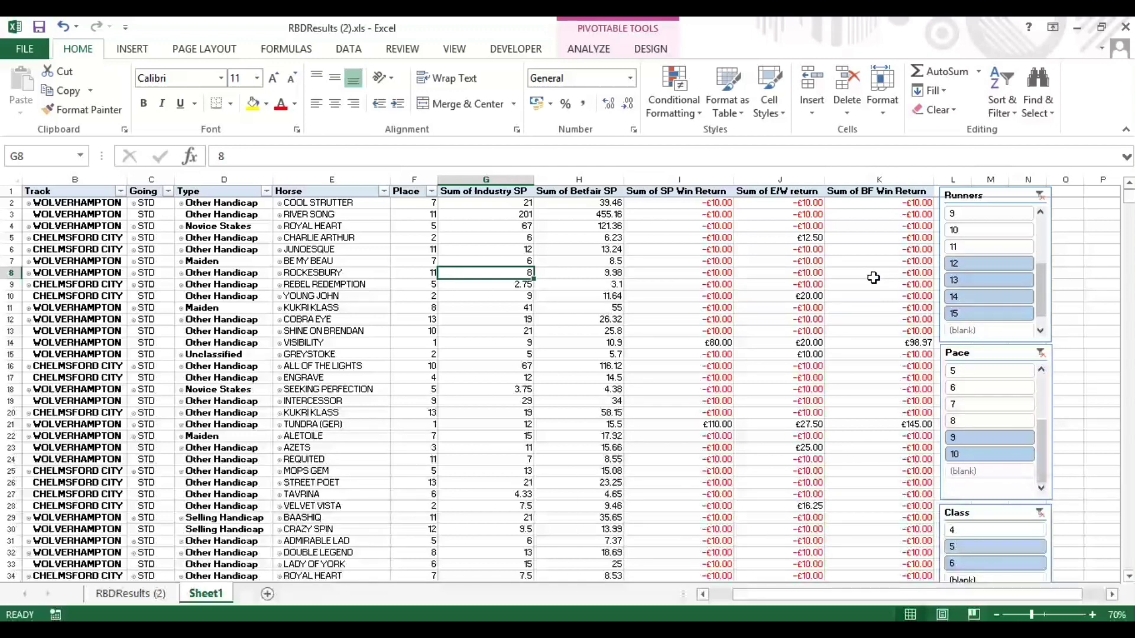
Step: Enter the label 'Betfair P/L' in cell Q2
mouse_move(1129, 204)
mouse_down()
mouse_move(1128, 214)
mouse_move(1129, 203)
mouse_up()
scroll(1112, 595, right, 3)
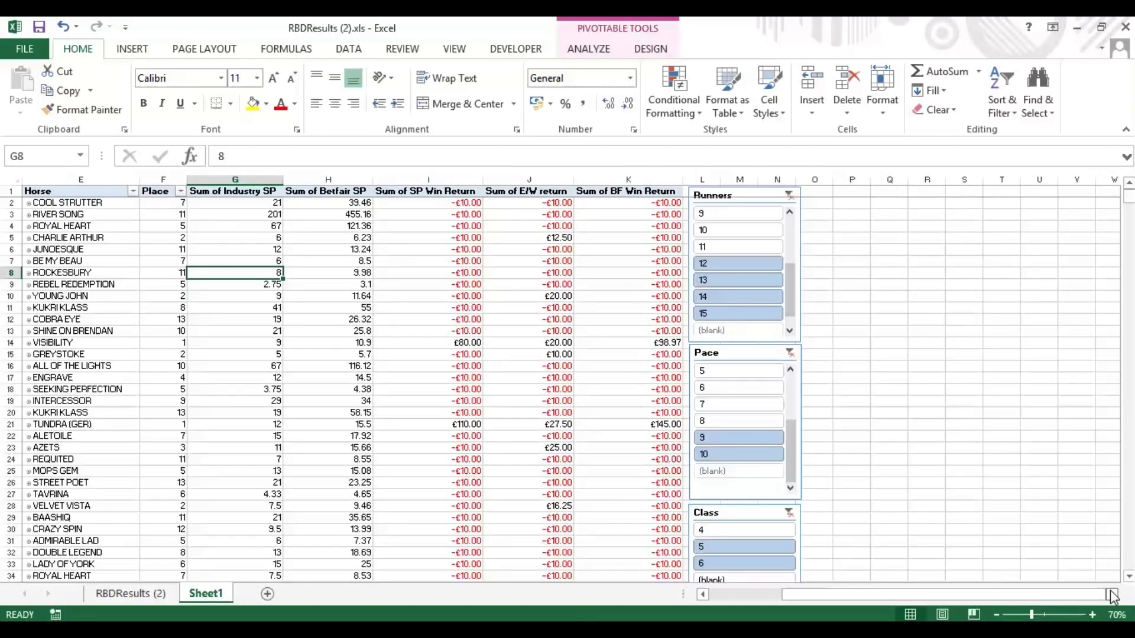
click(896, 212)
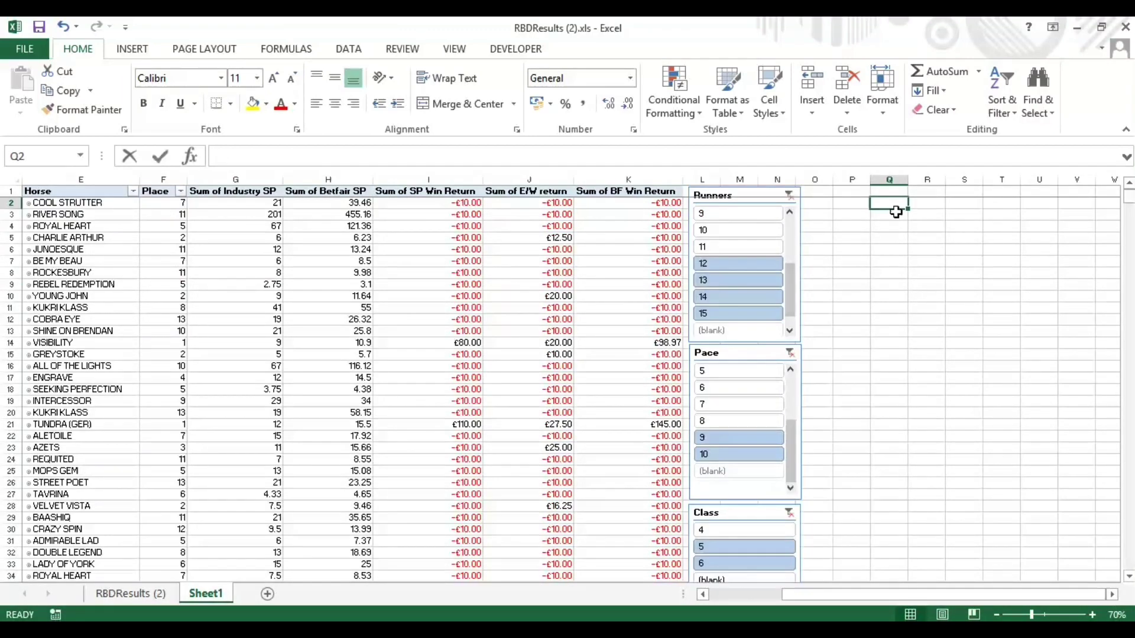
text(Betfair P)
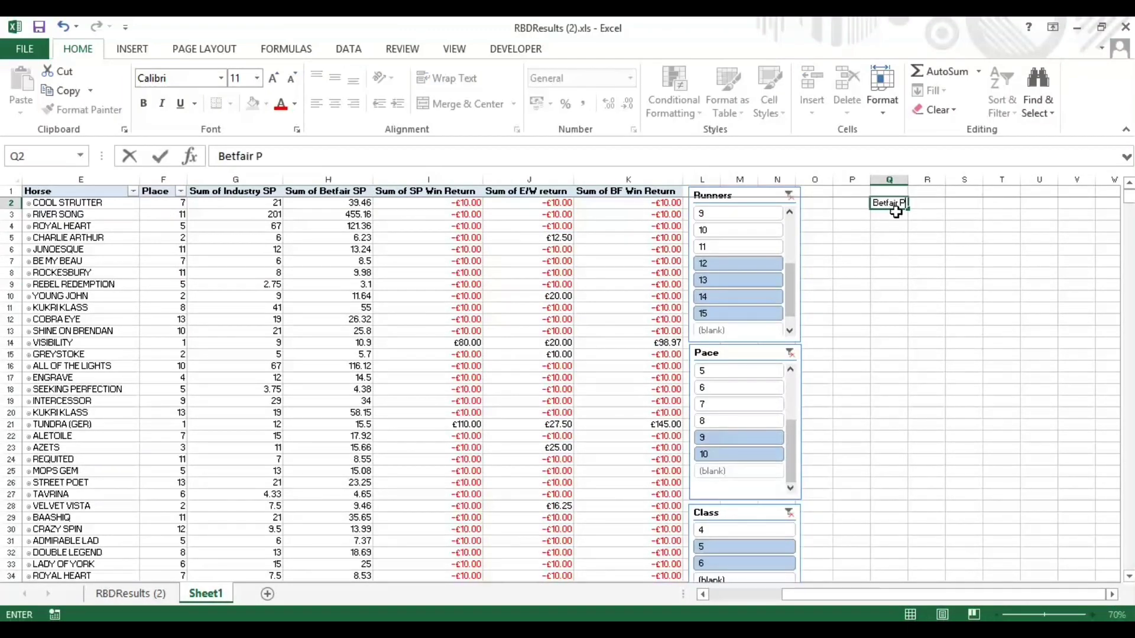
text(/L)
key(Tab)
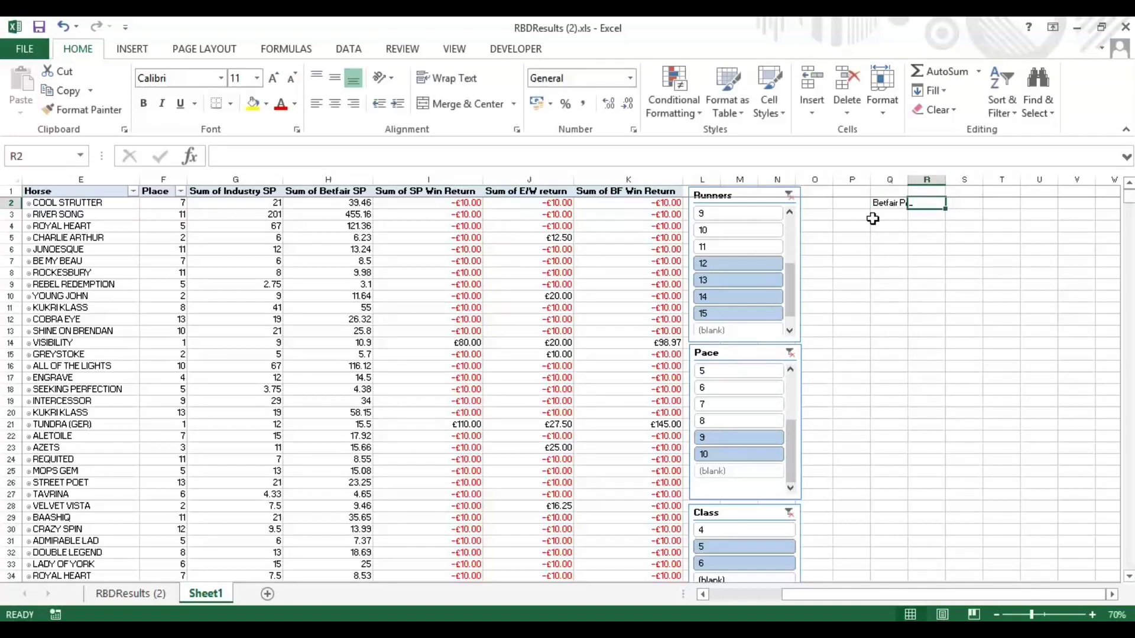
Step: Make R2 a GETPIVOTDATA formula for the BF Win Return grand total (127.01) and autofit column Q
text(=)
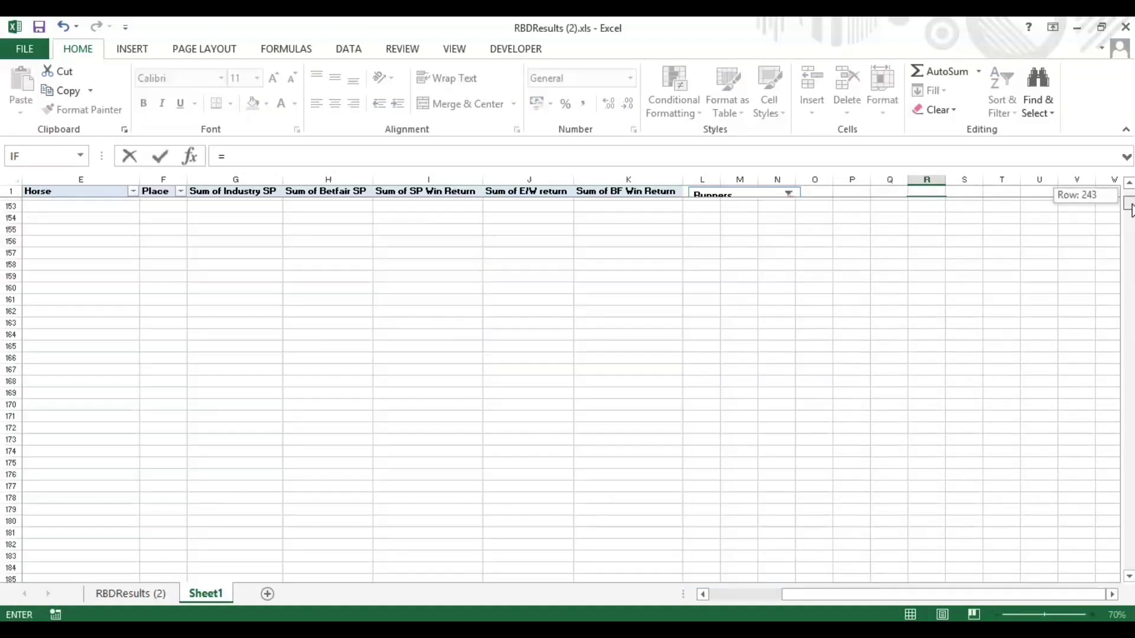
drag(1128, 198, 1129, 198)
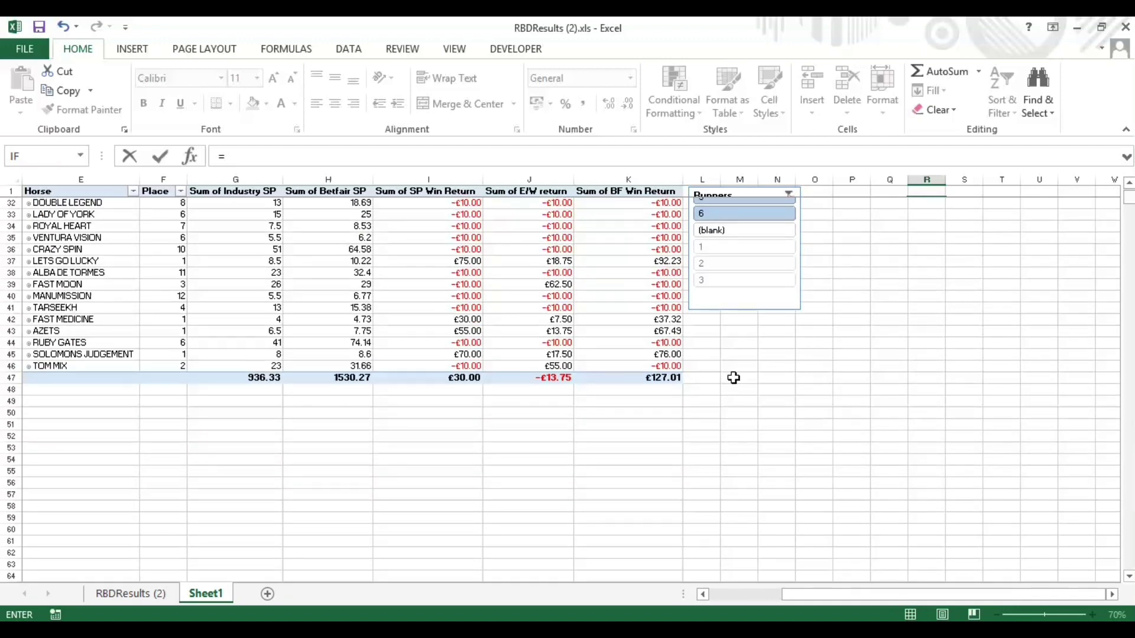
click(662, 381)
key(Return)
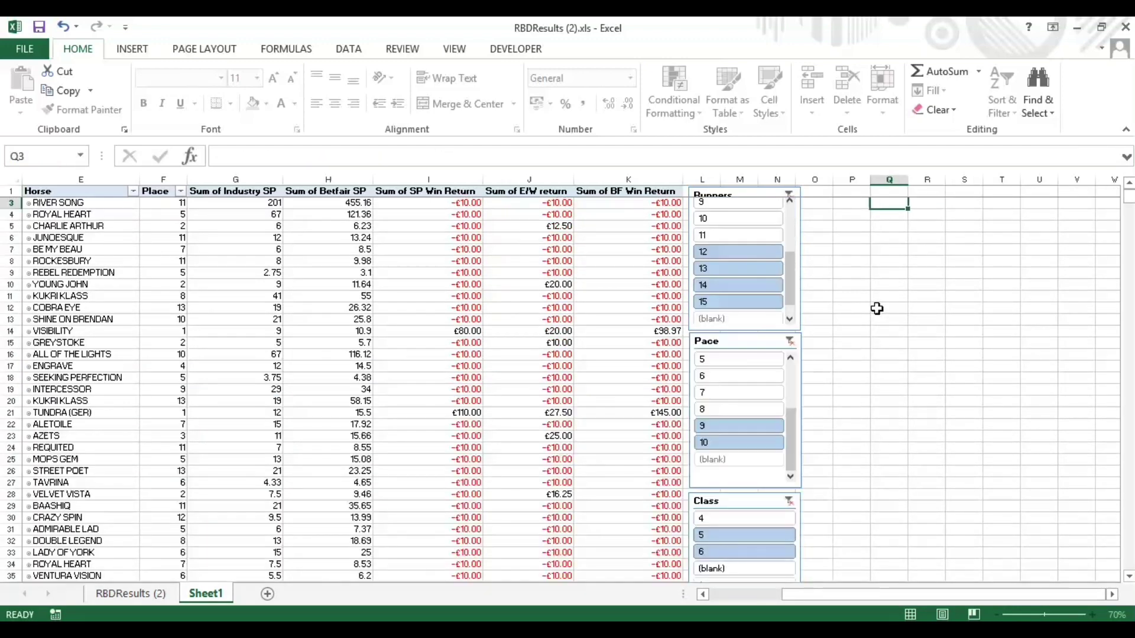
drag(1129, 204, 1129, 195)
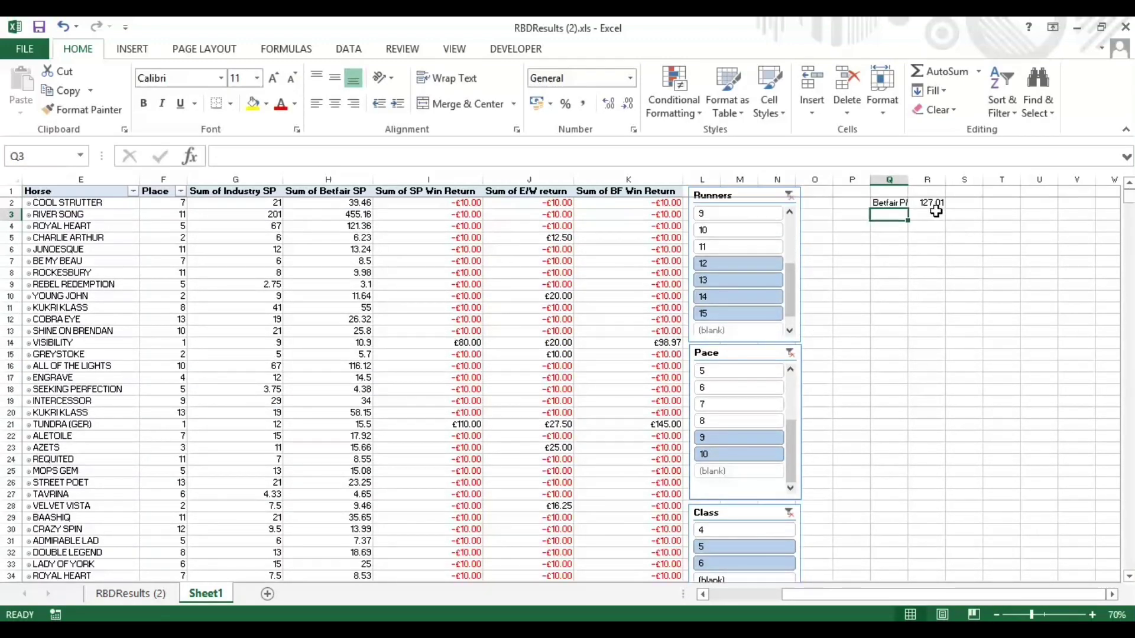
click(931, 204)
double_click(907, 181)
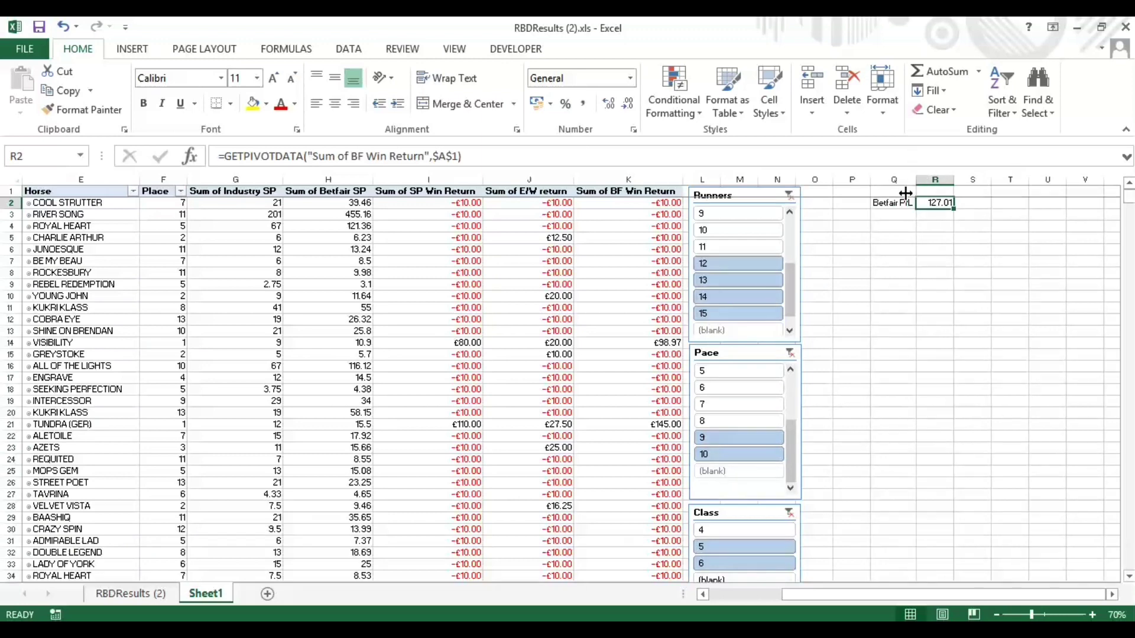
Step: Set the Runners slicer to 12 and Pace to 7, so Betfair P/L shows 514.93
click(709, 263)
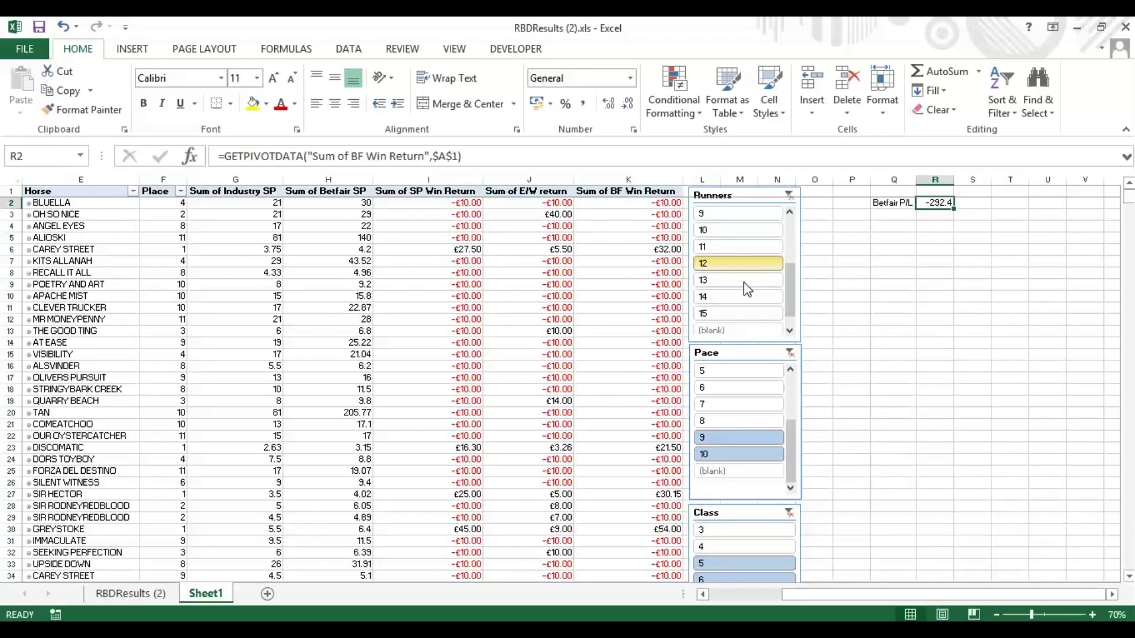
click(758, 407)
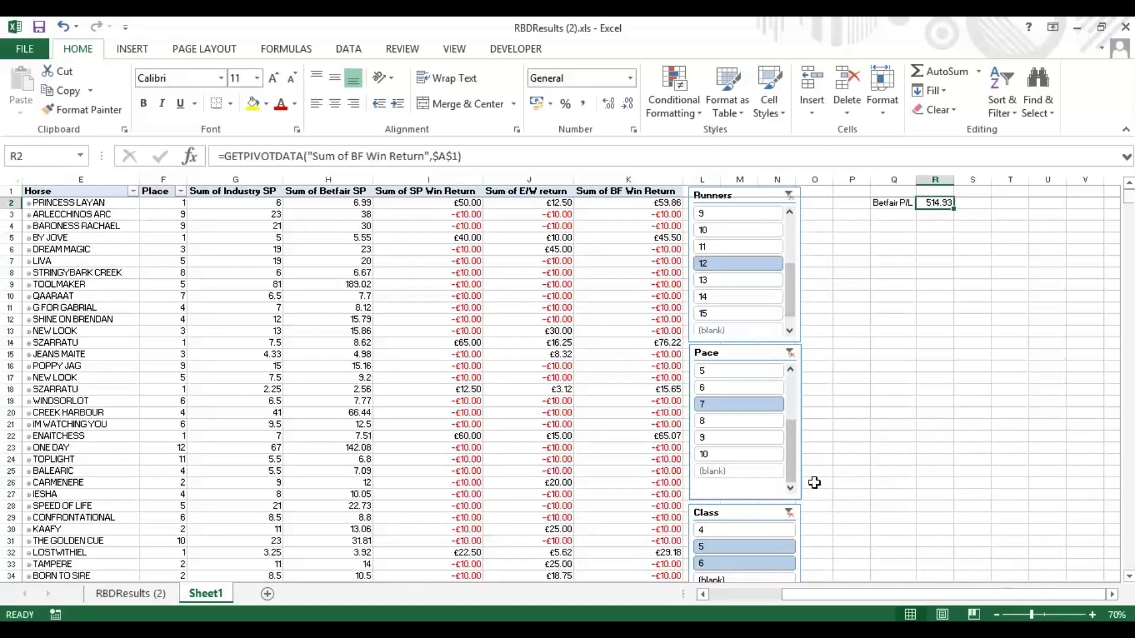
drag(873, 595, 846, 595)
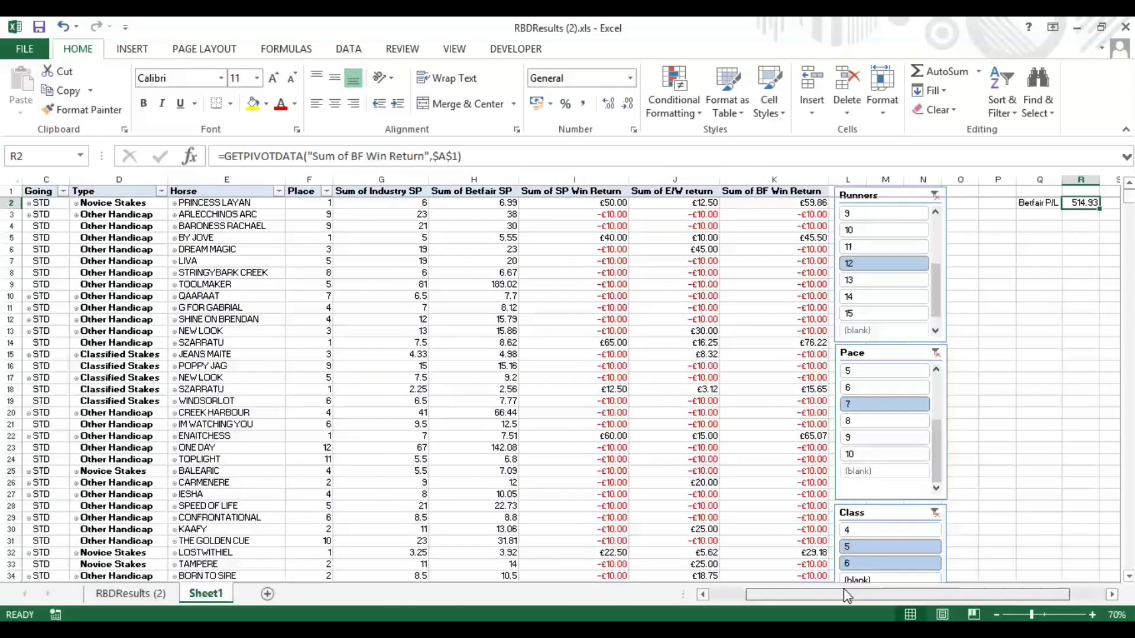